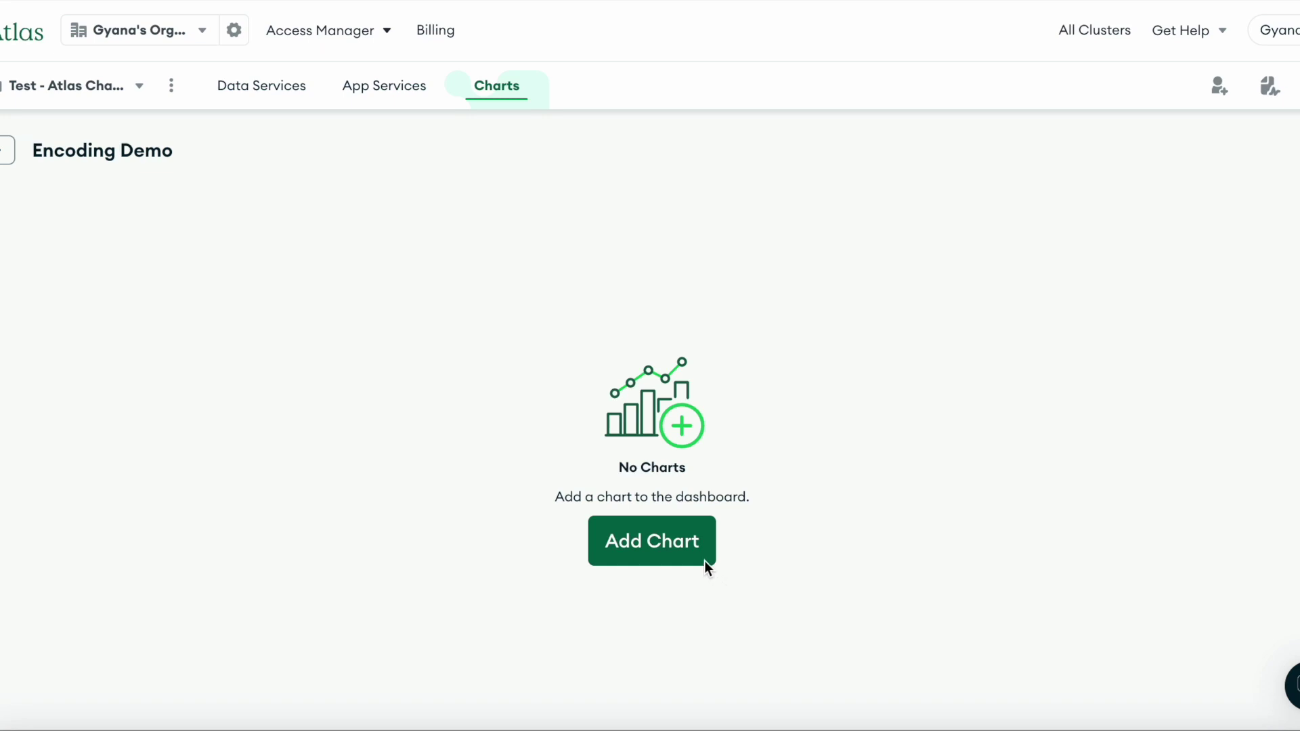
Step: Add a new chart to the dashboard using Sample Data: IoT as its data source
left_click(658, 547)
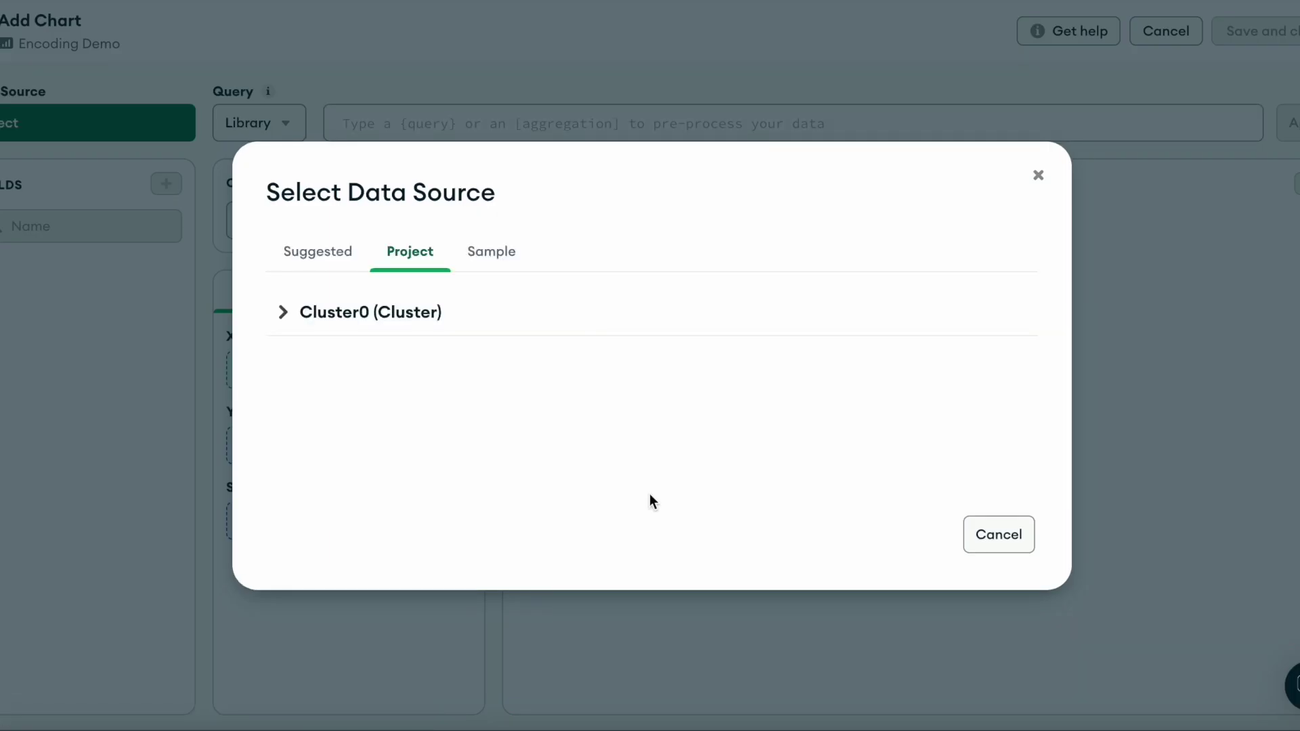
left_click(492, 258)
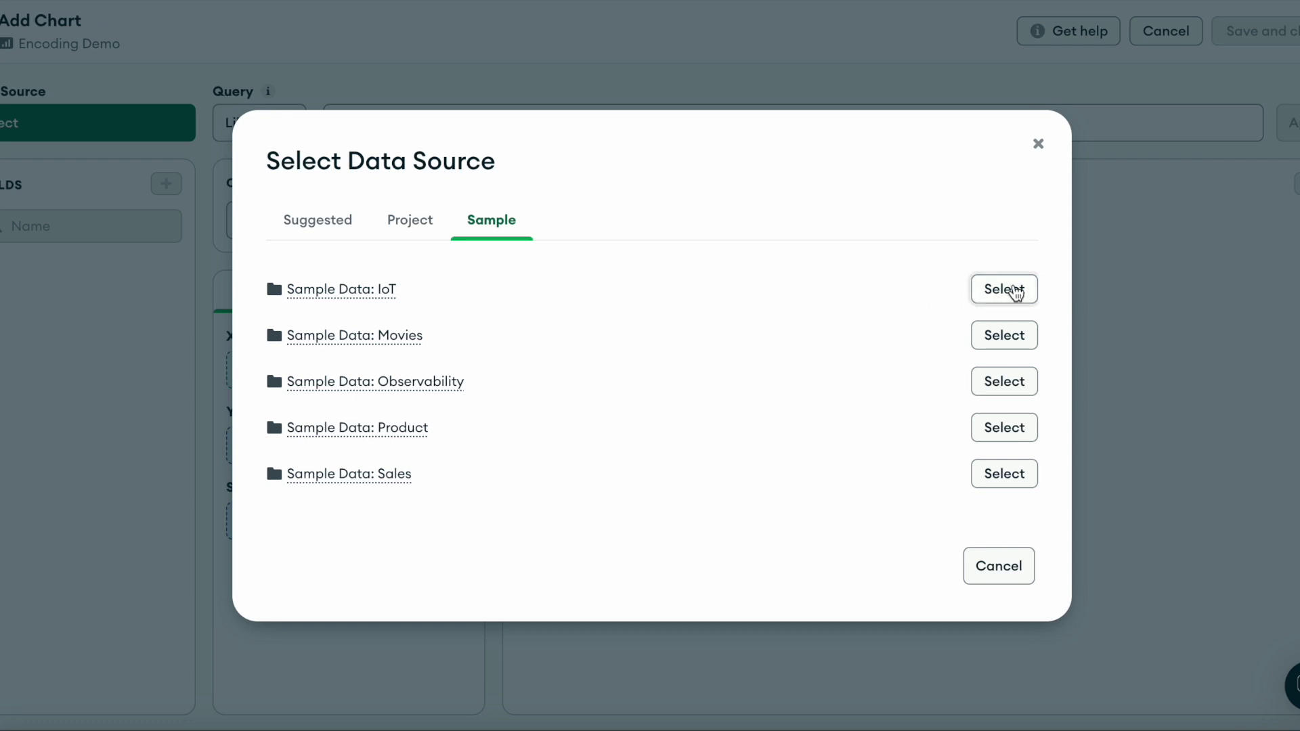
left_click(1016, 290)
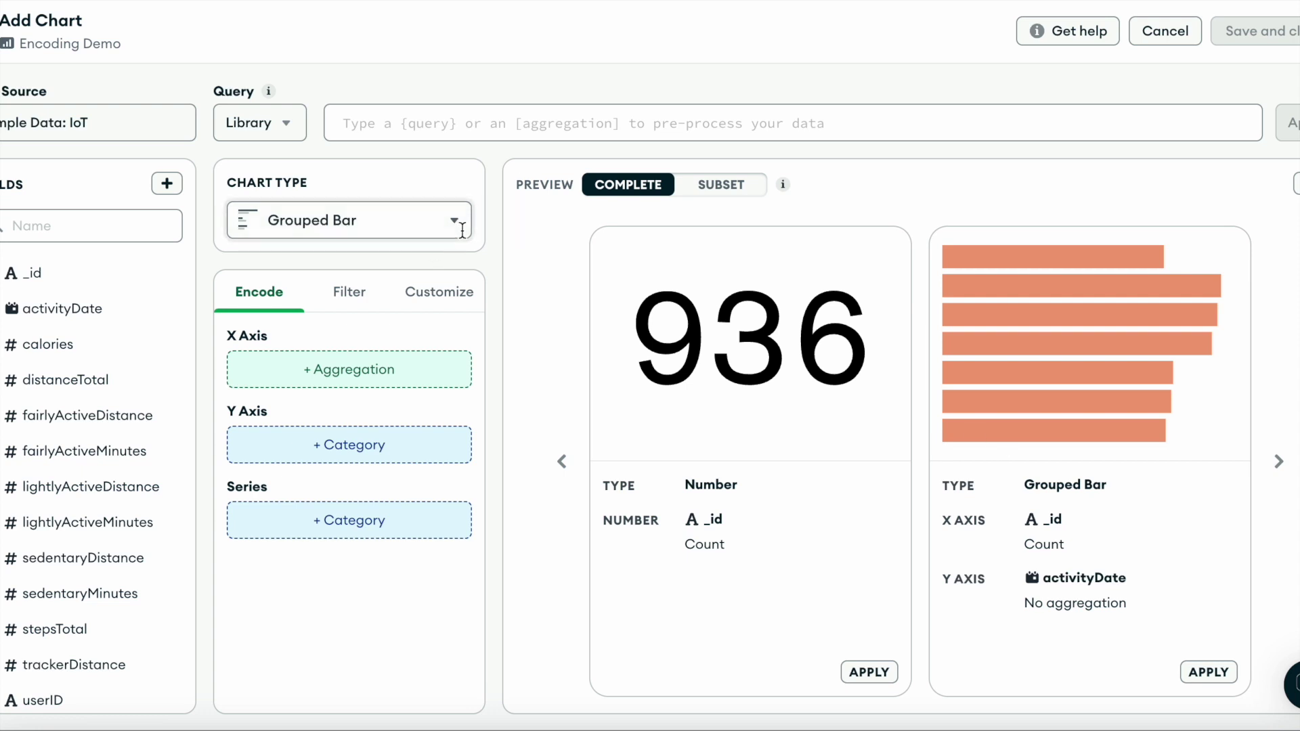
left_click(435, 223)
Step: Switch the chart type to Table and group its rows by userID
scroll(345, 582, "down", 5)
scroll(339, 602, "down", 4)
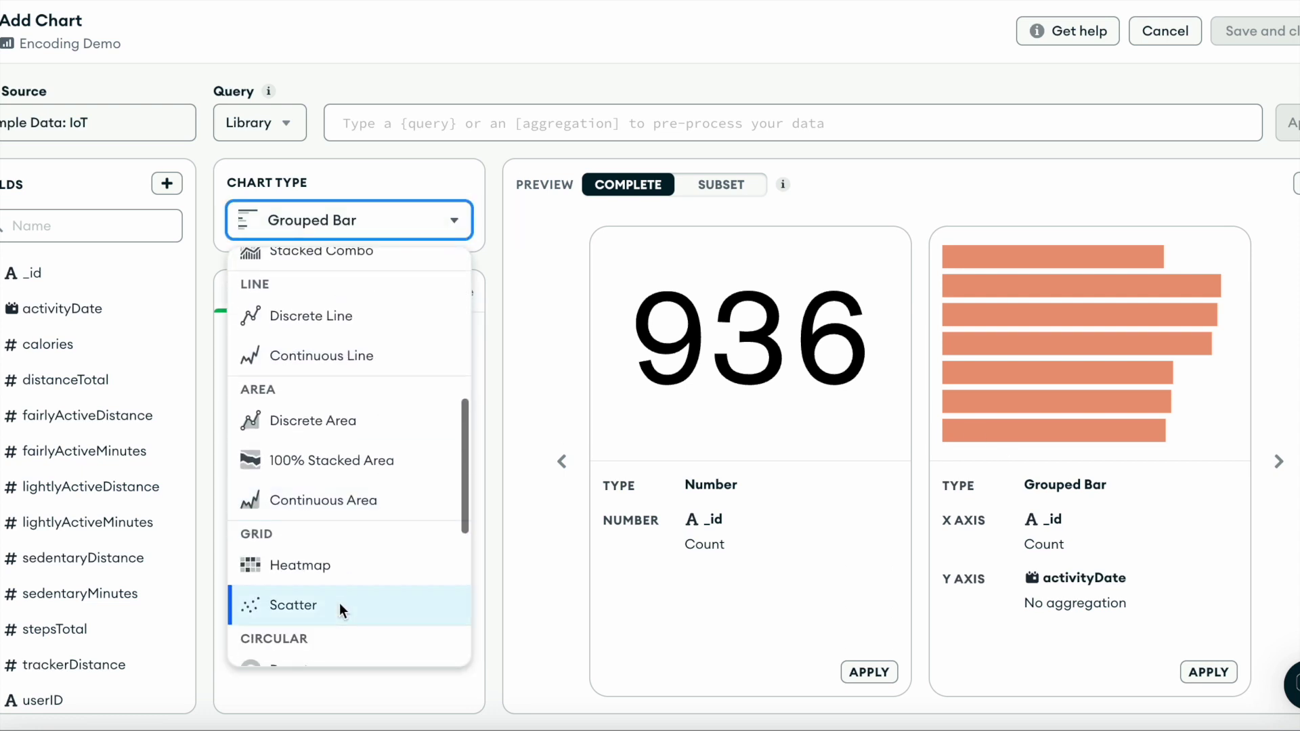
left_click(322, 614)
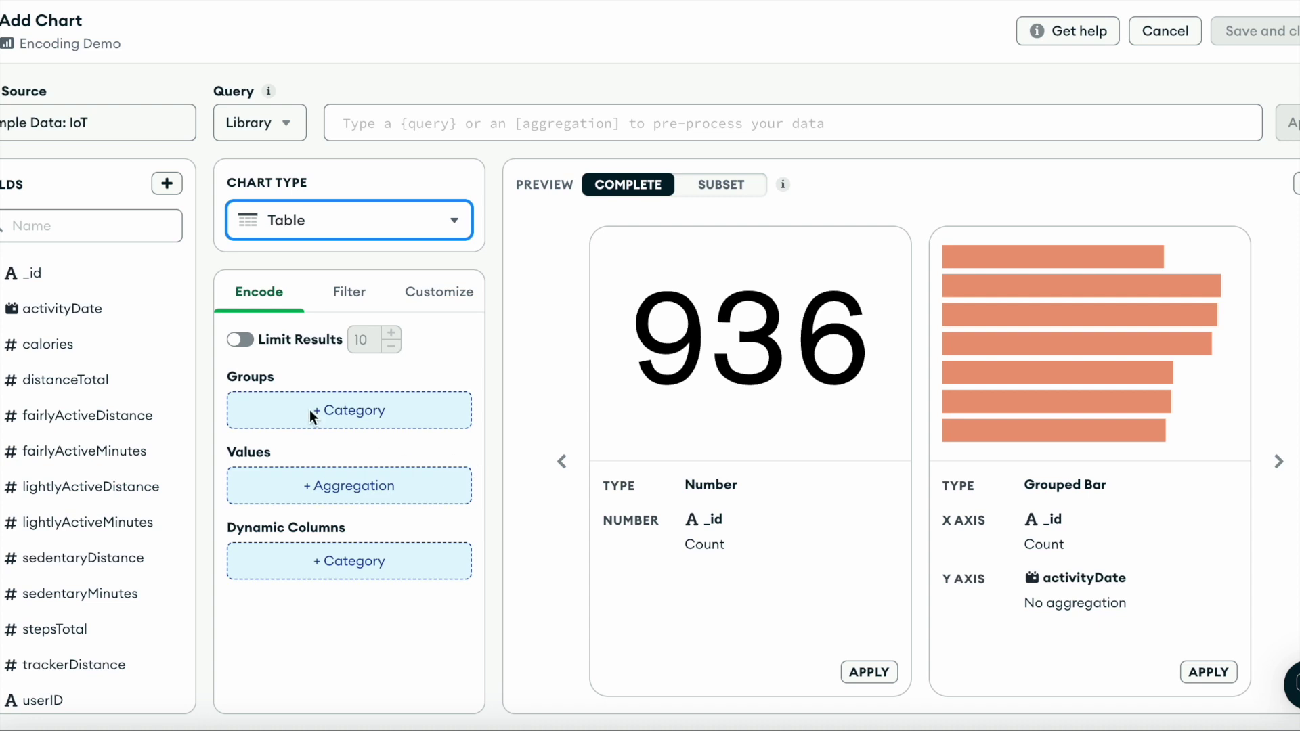
scroll(41, 507, "down", 1)
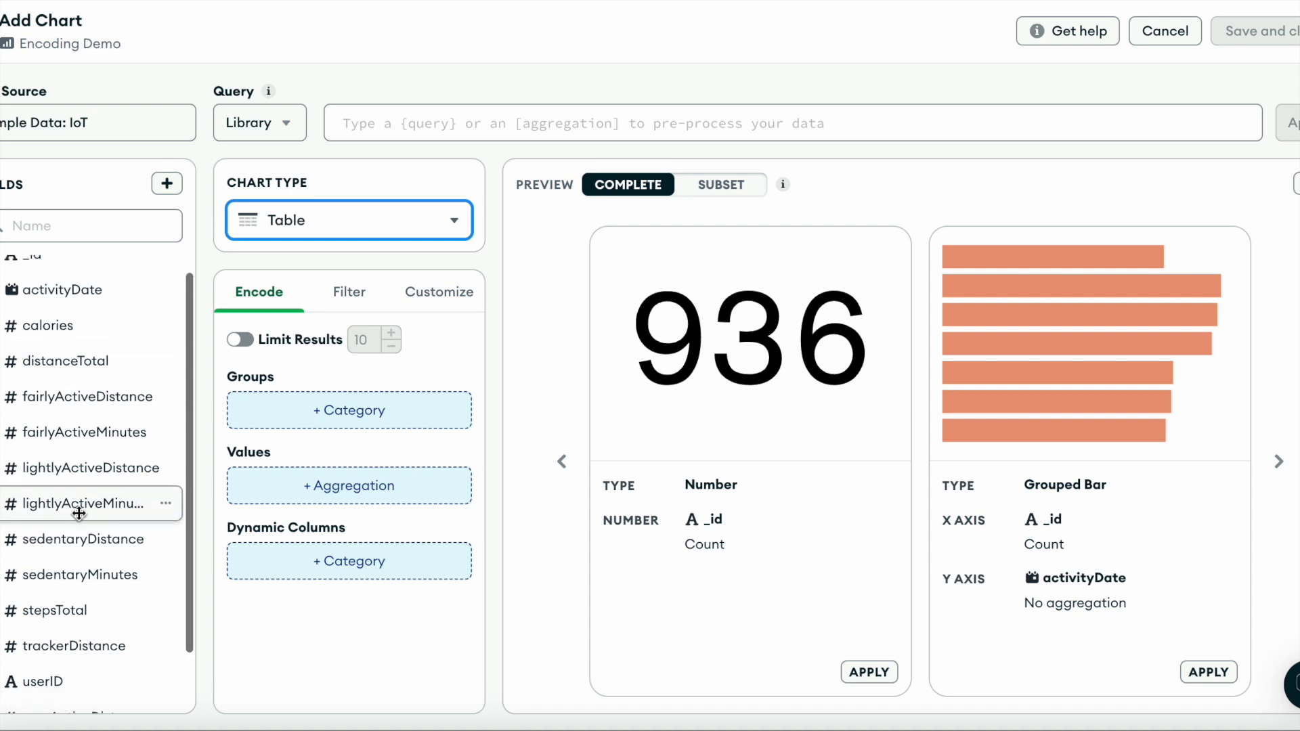
left_click_drag(48, 680, 300, 409)
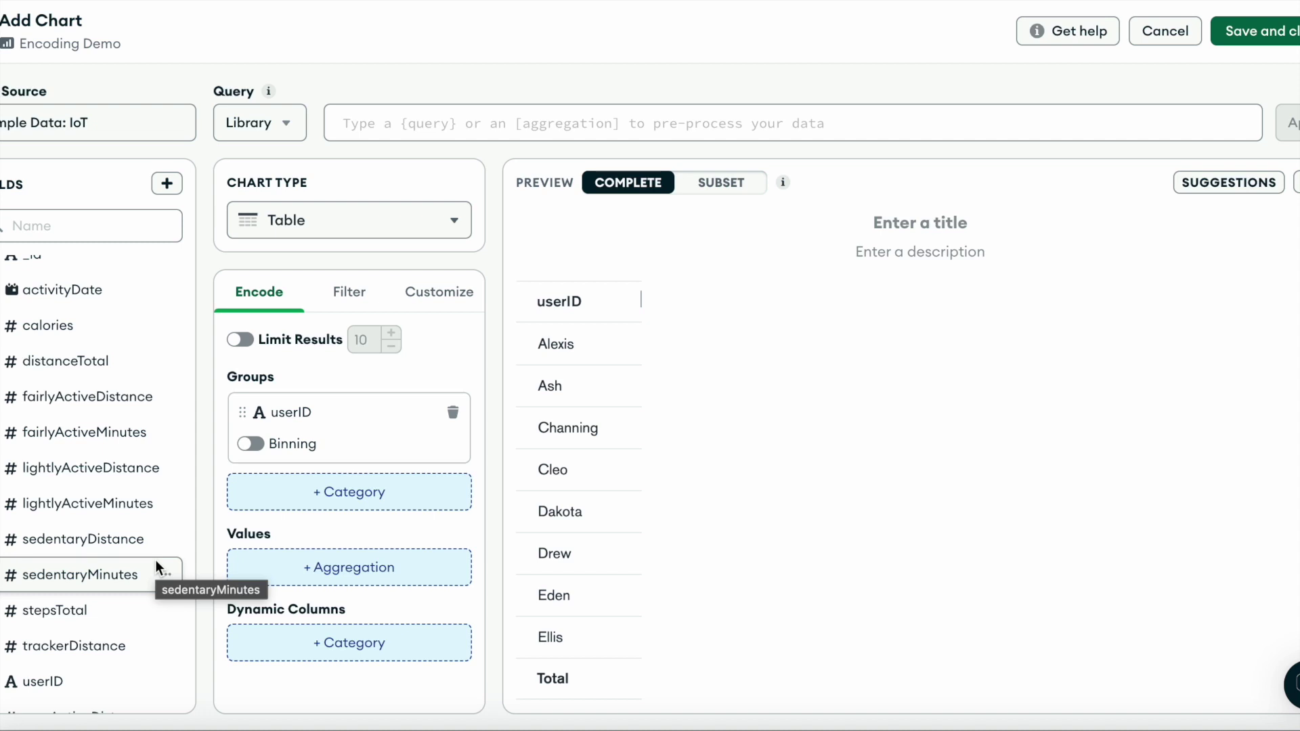
Step: Add stepsTotal and distanceTotal as value columns, each aggregated by MEAN instead of SUM
left_click_drag(142, 611, 301, 572)
left_click(300, 626)
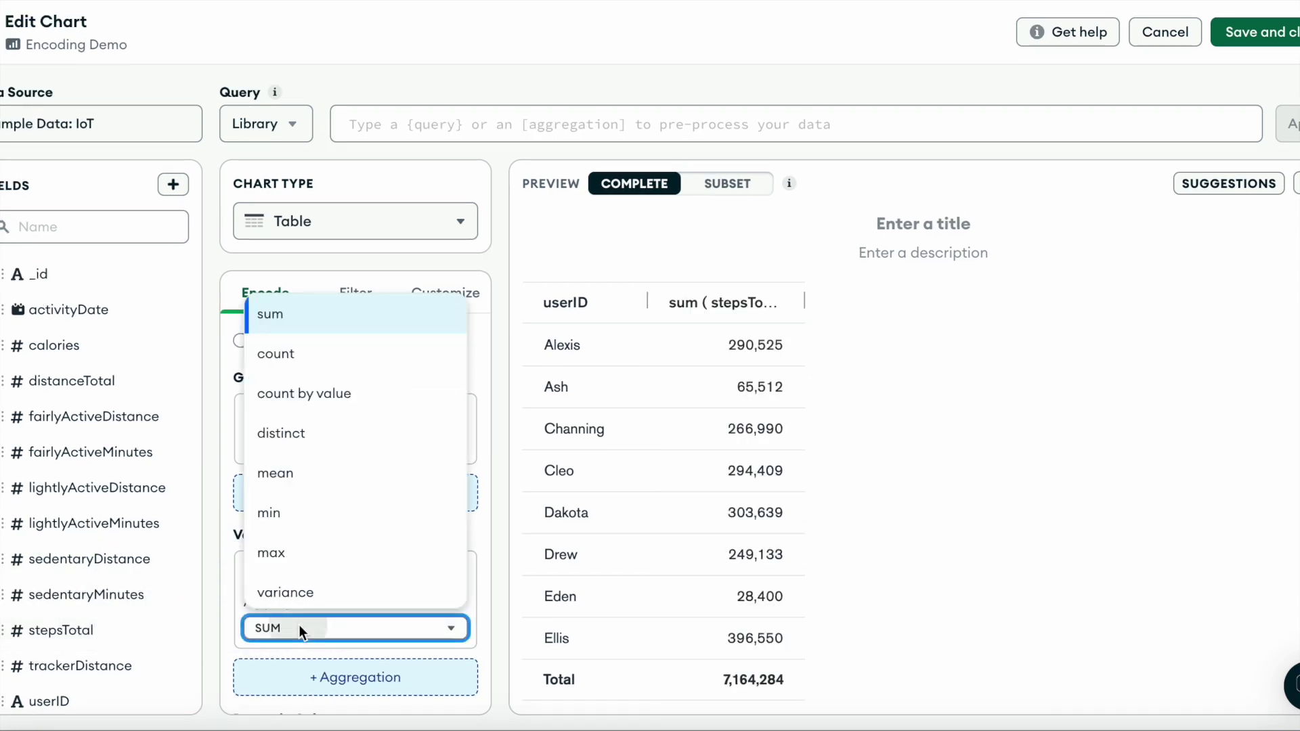
left_click(271, 474)
left_click_drag(66, 380, 298, 661)
left_click(306, 586)
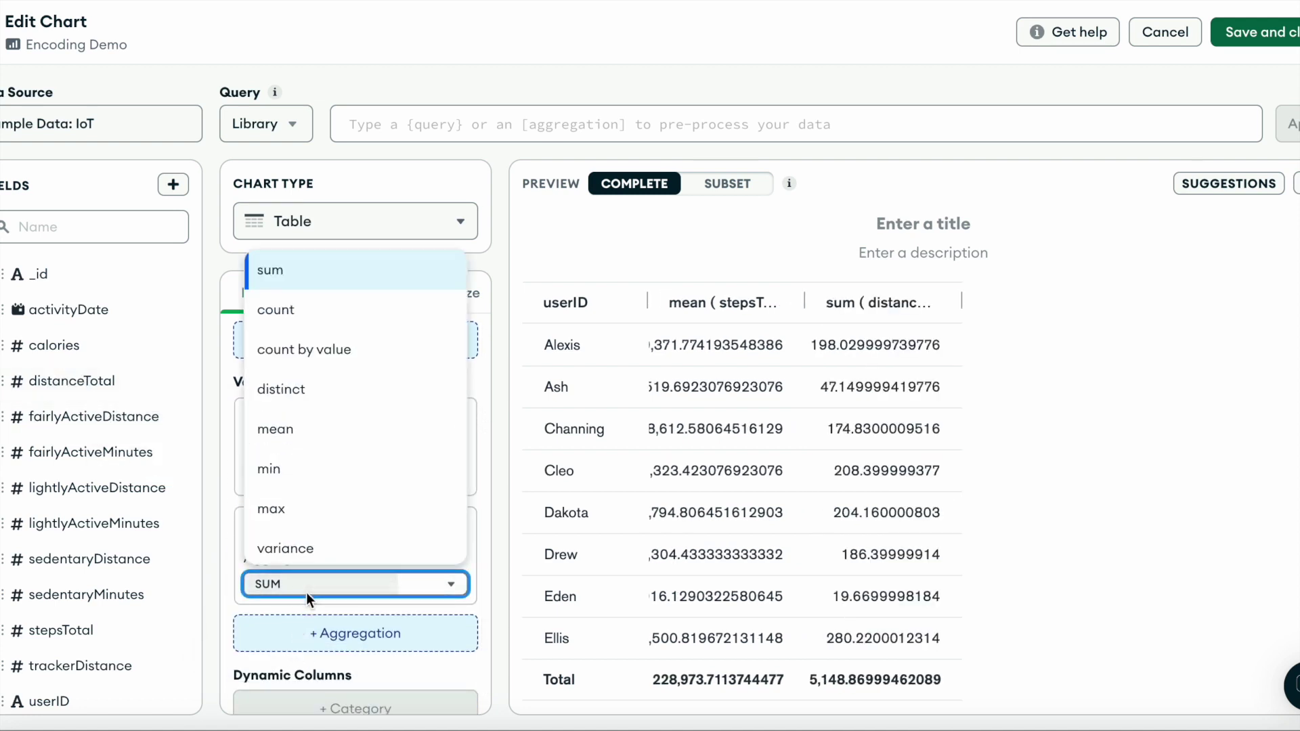
left_click(306, 425)
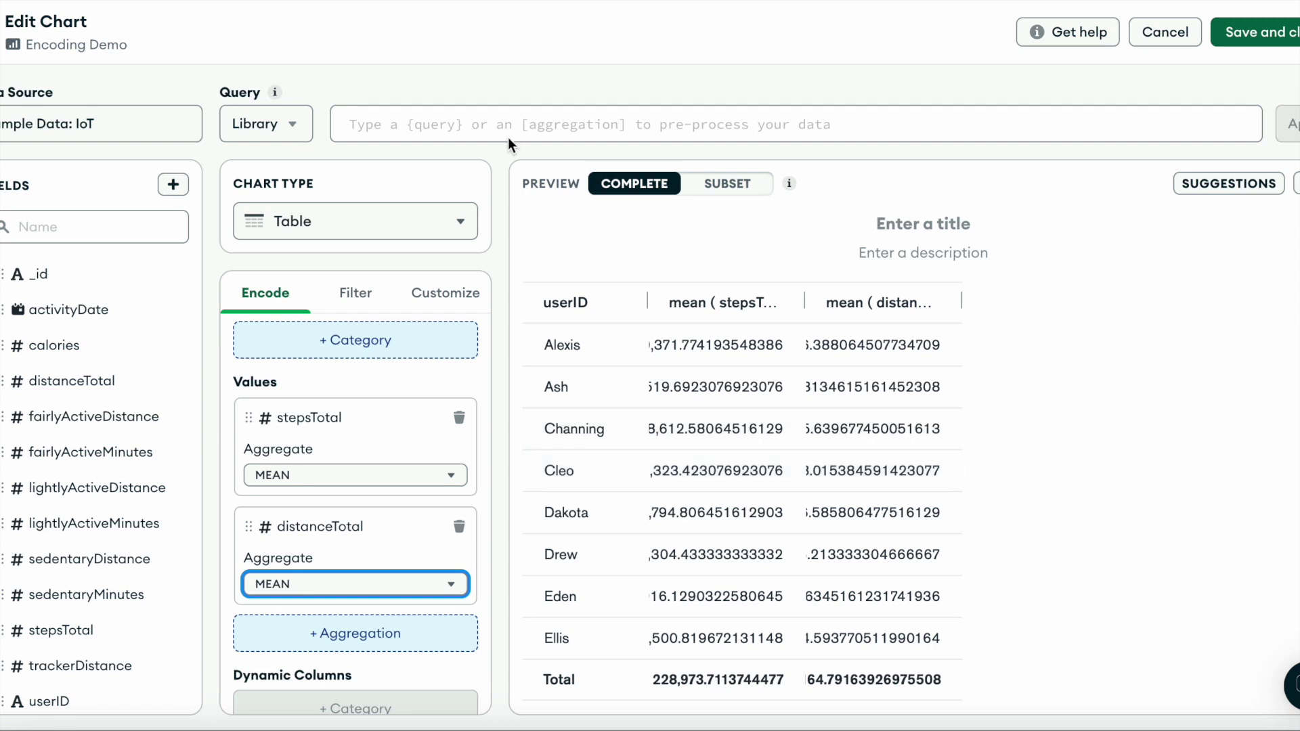
left_click(173, 184)
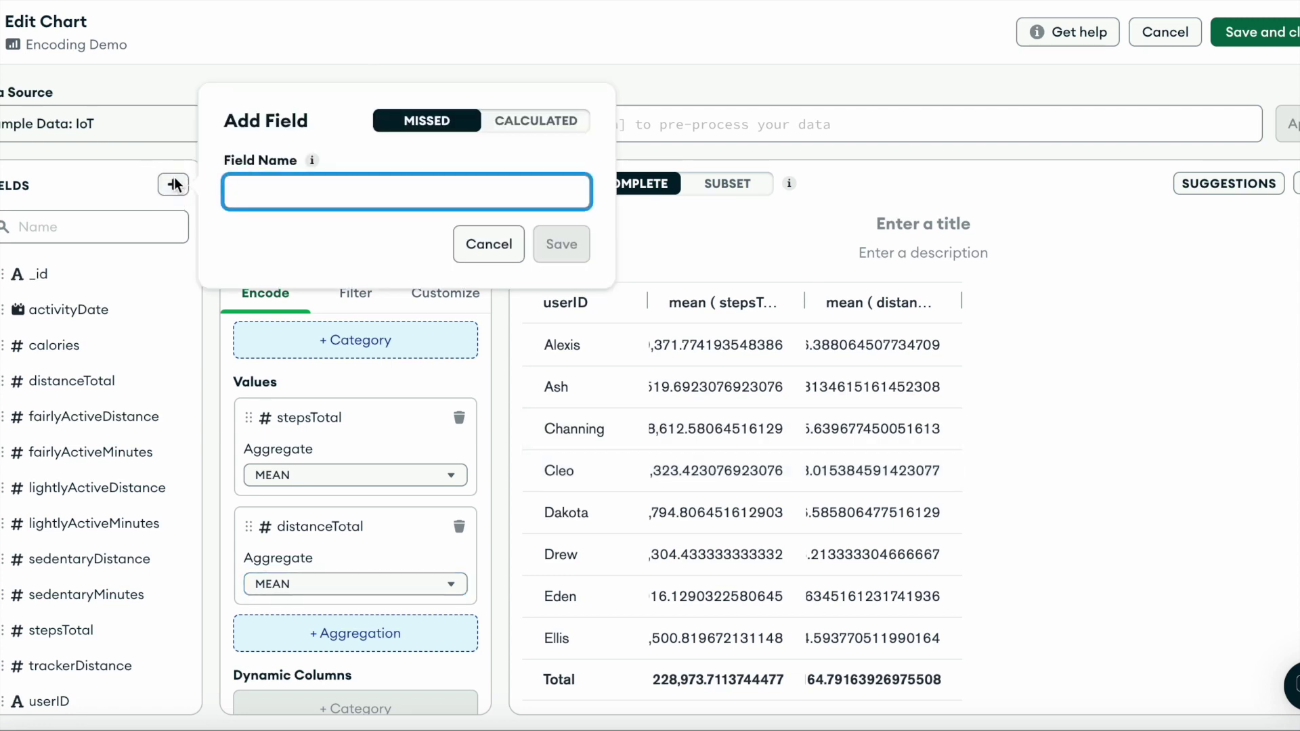
Step: Save a calculated field #totalActiveMinutes using the pasted active-minutes sum expression
left_click(570, 128)
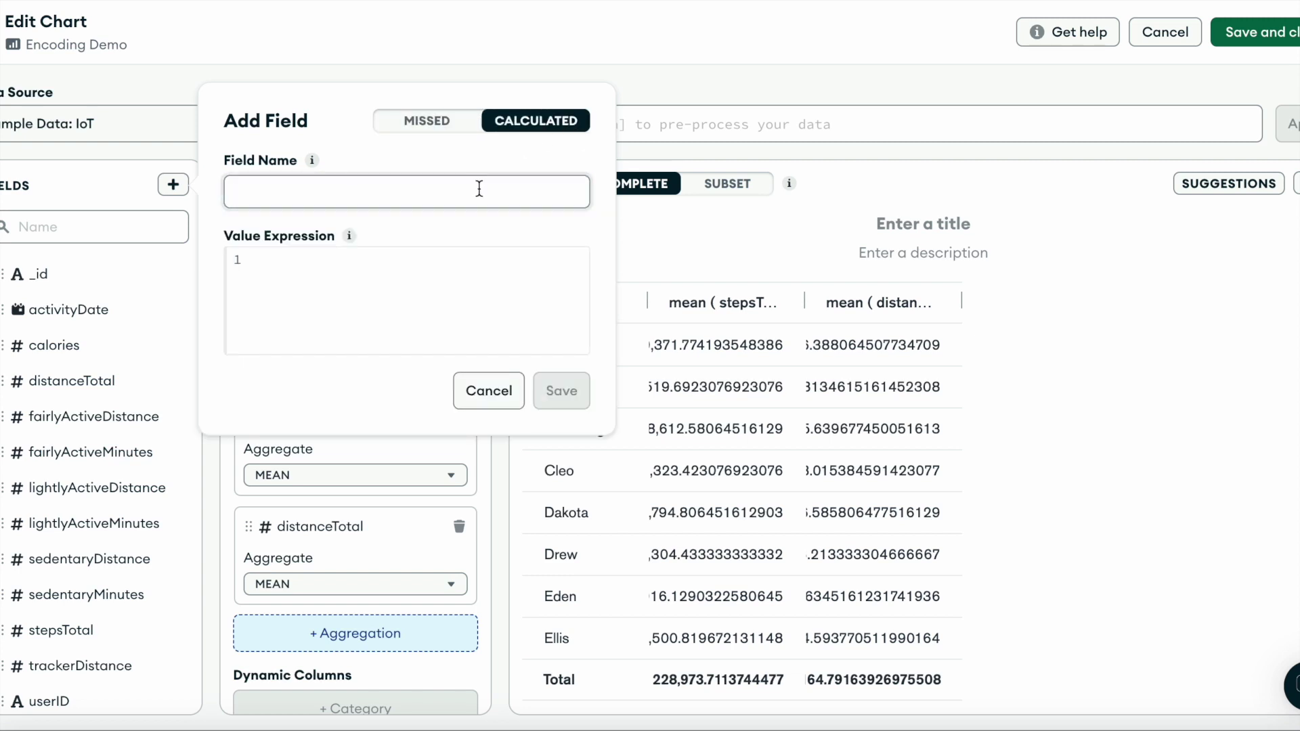
left_click(450, 200)
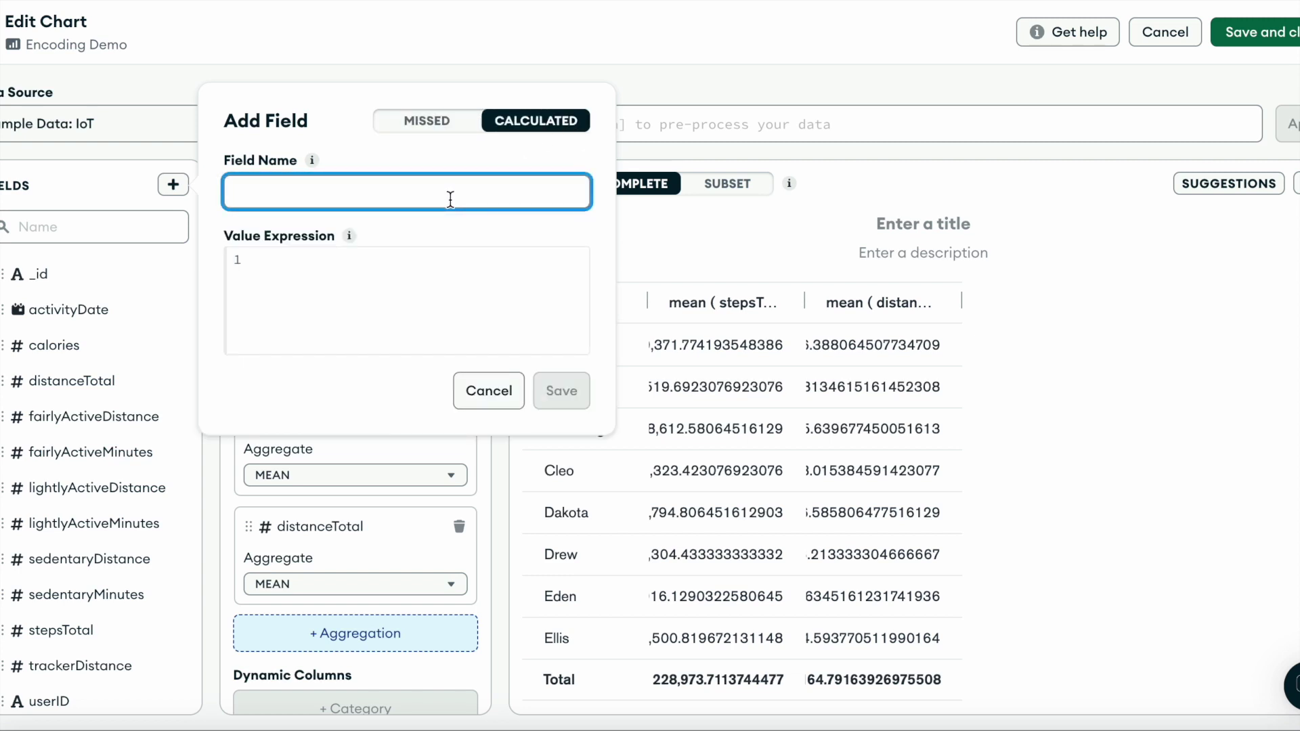
type("#totalActiveMinutes")
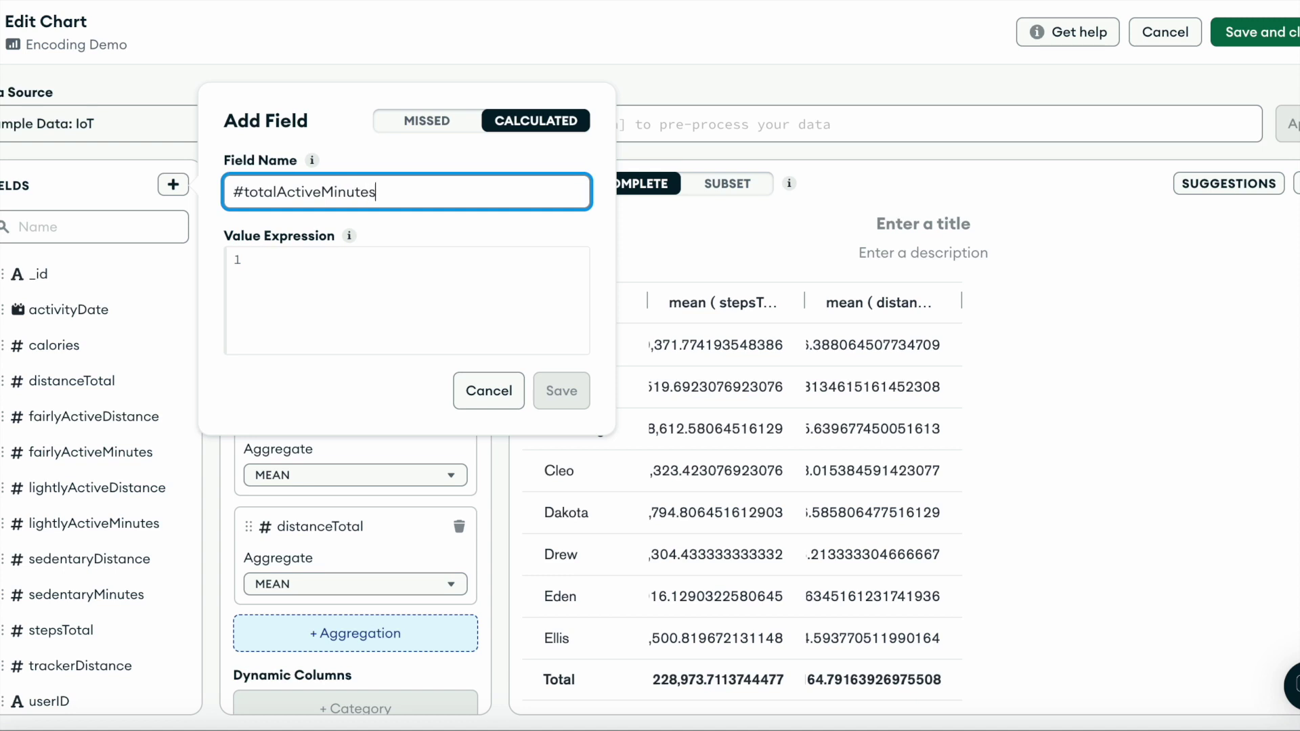
left_click(390, 253)
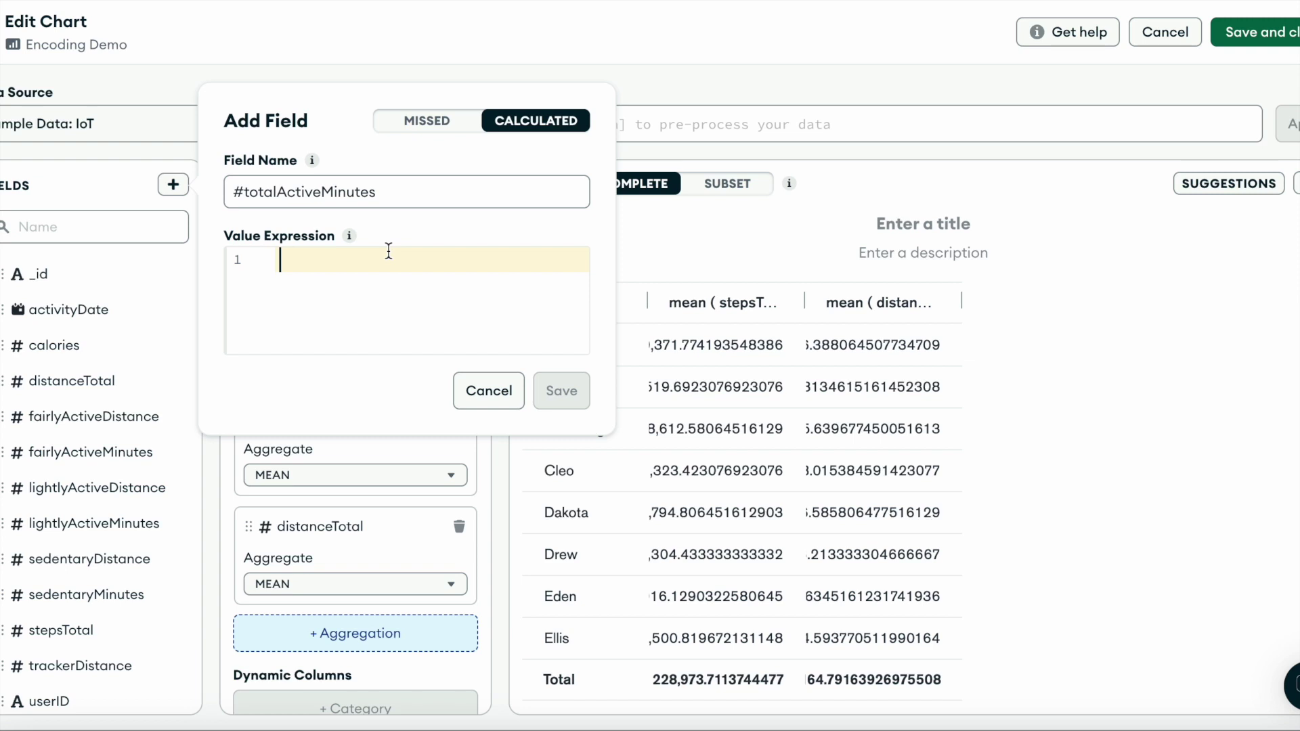
key("ctrl+v")
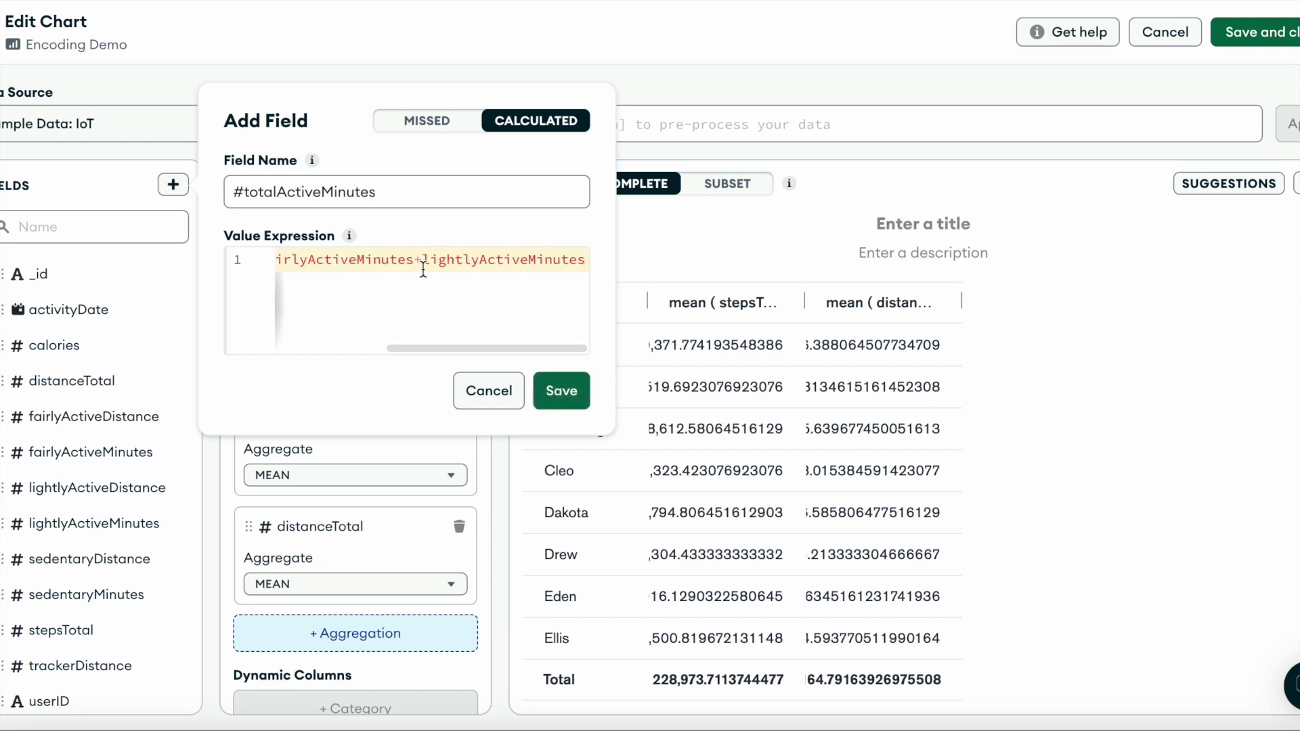
left_click(569, 398)
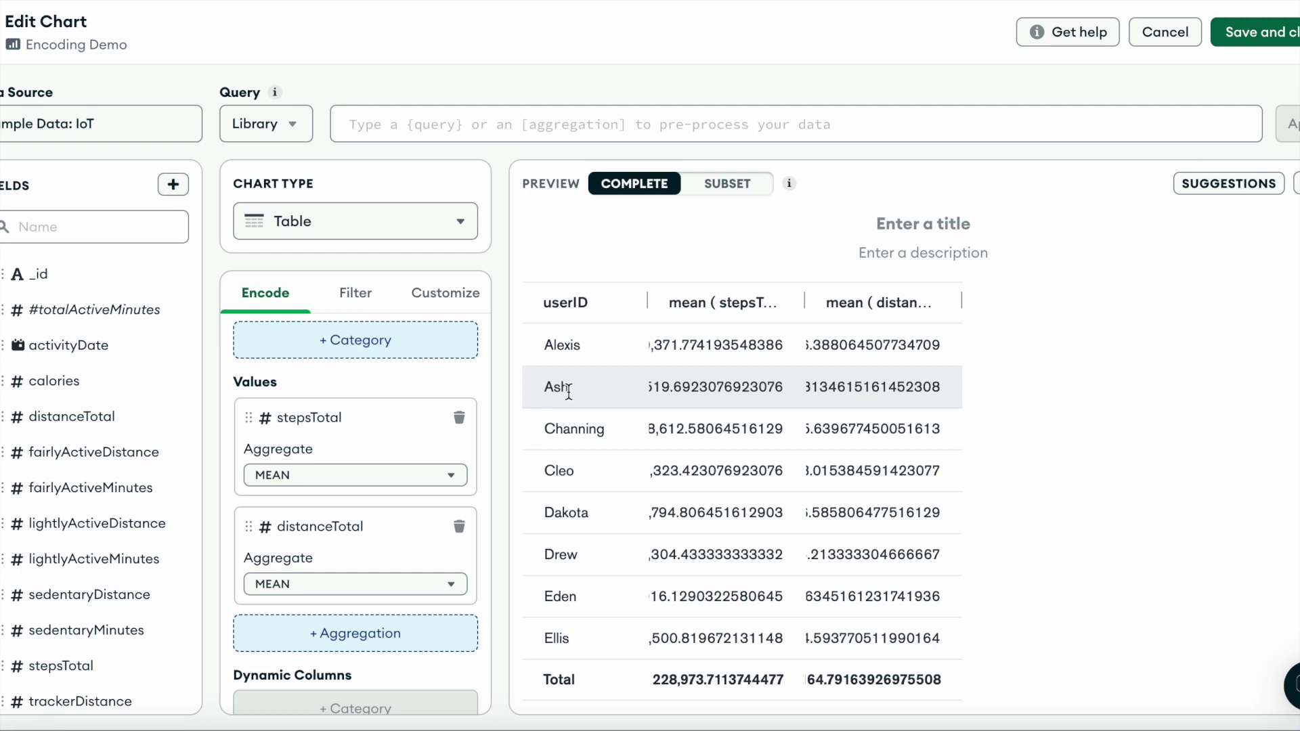
Step: Add #totalActiveMinutes as a value column aggregated by MEAN
left_click_drag(98, 310, 348, 624)
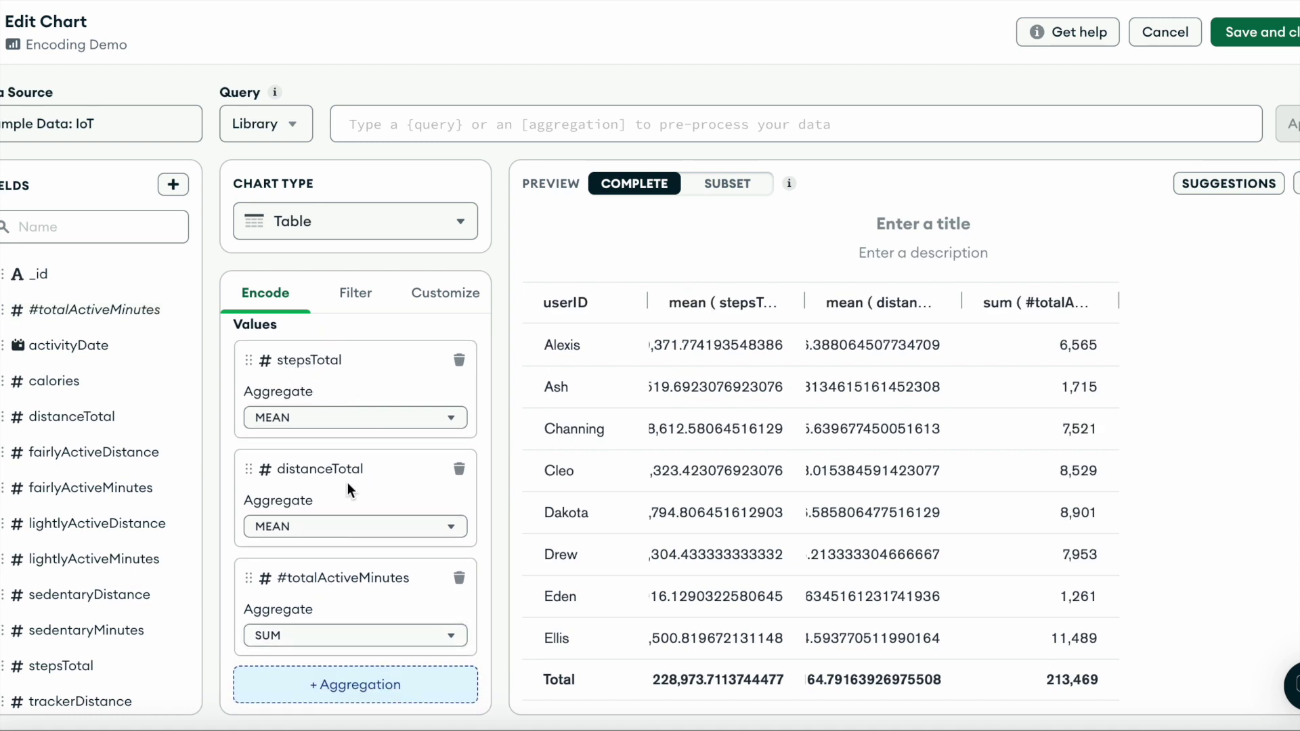
left_click(307, 636)
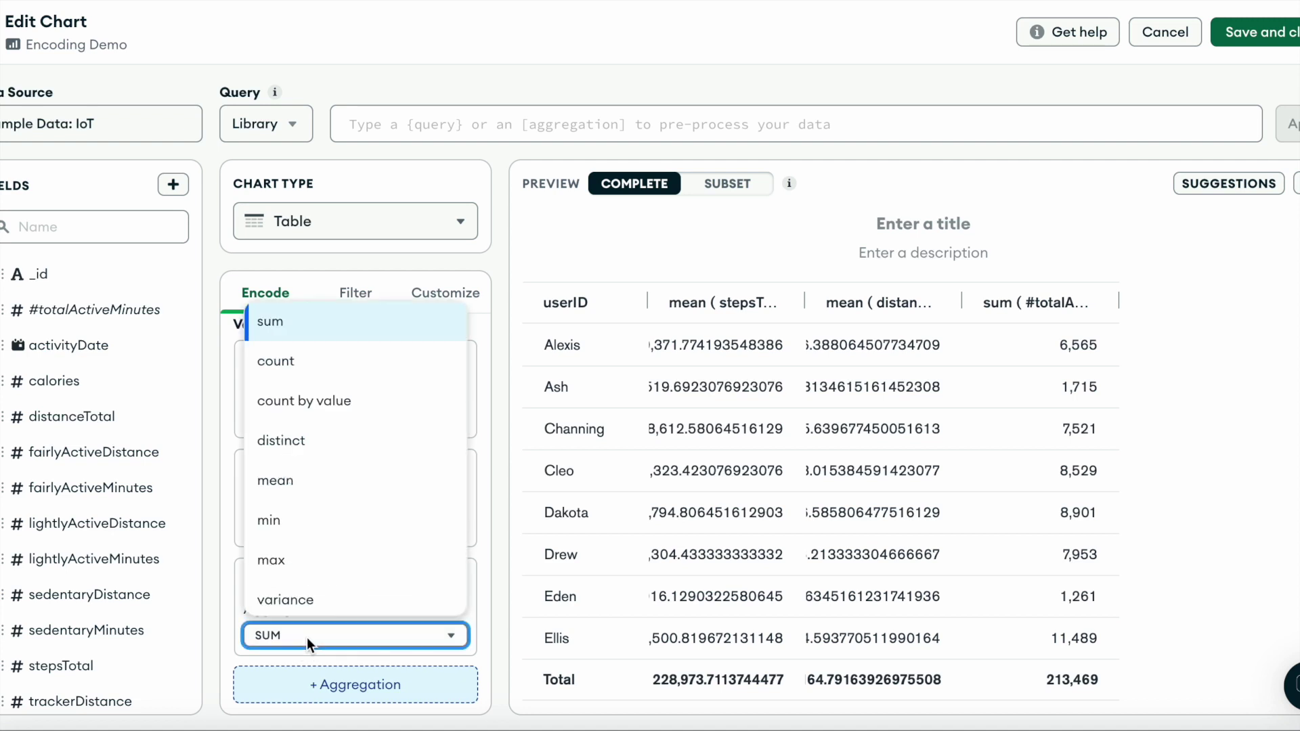
left_click(296, 486)
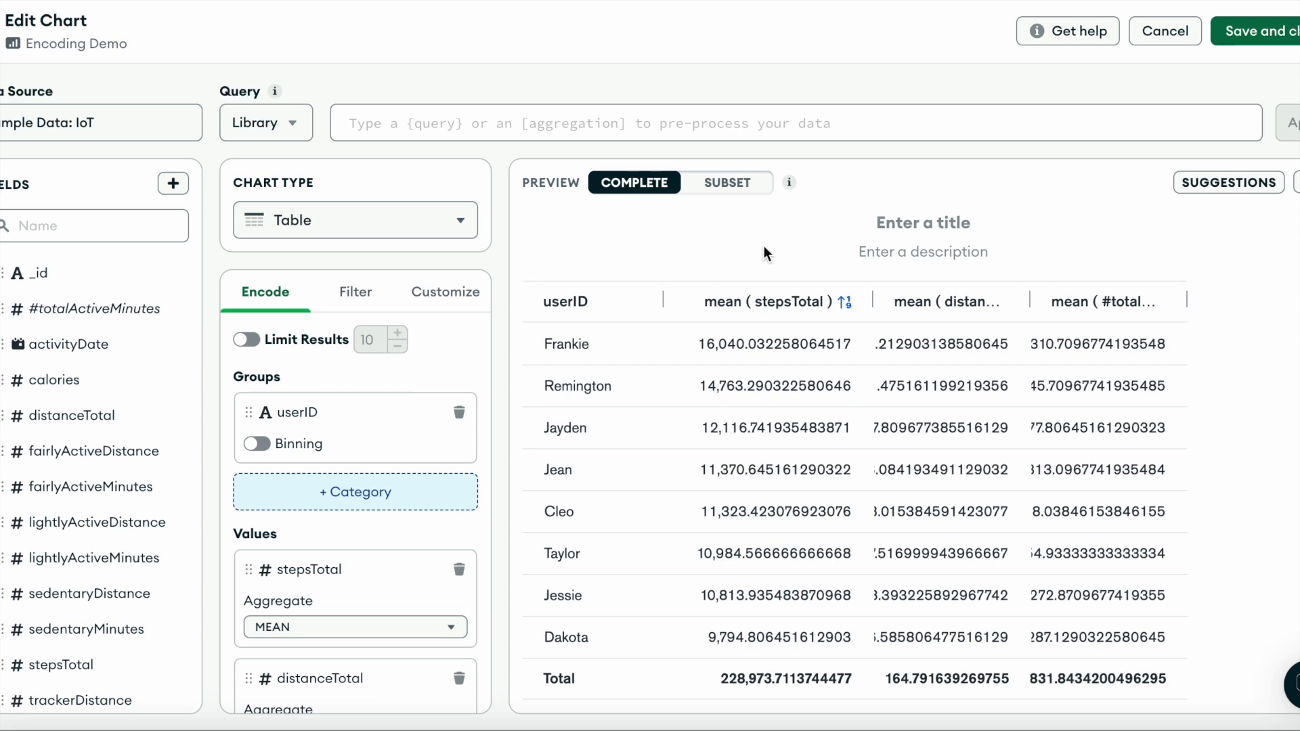
Step: Title the chart 'Daily Activity Stats by User'
left_click(931, 221)
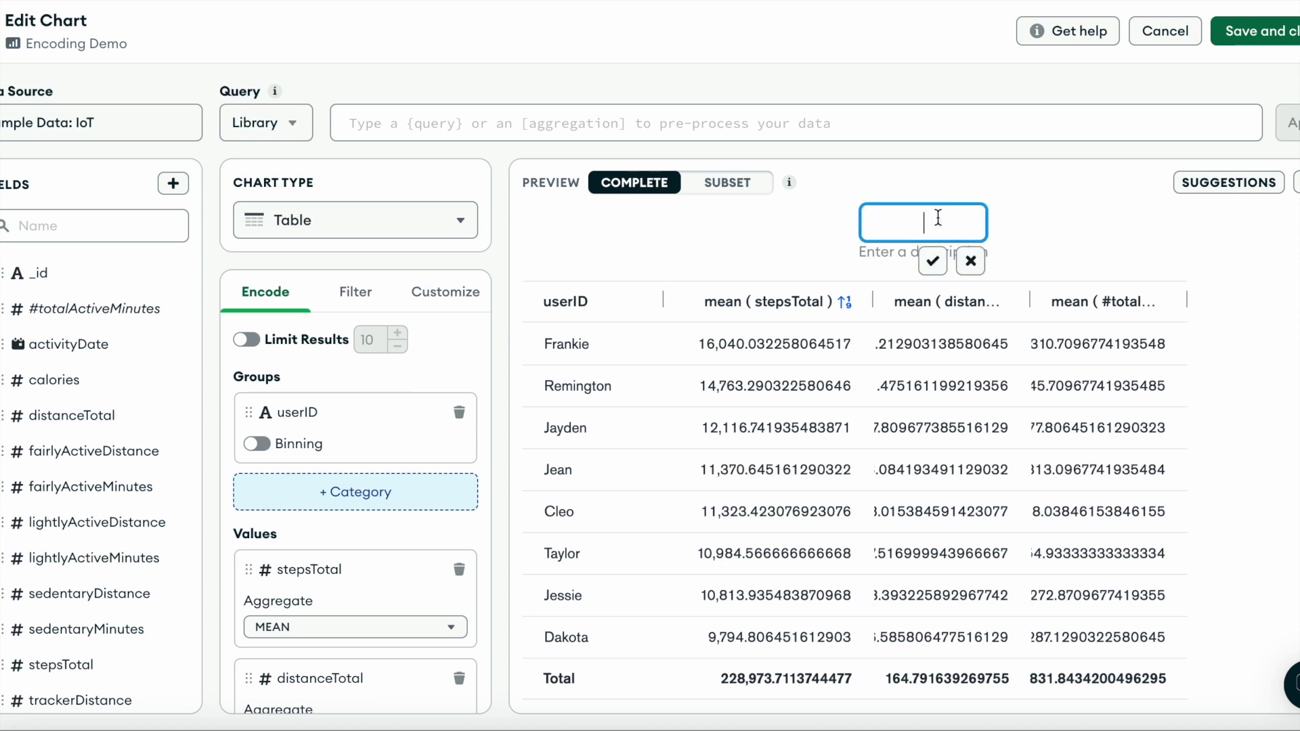
type("Daily Activi")
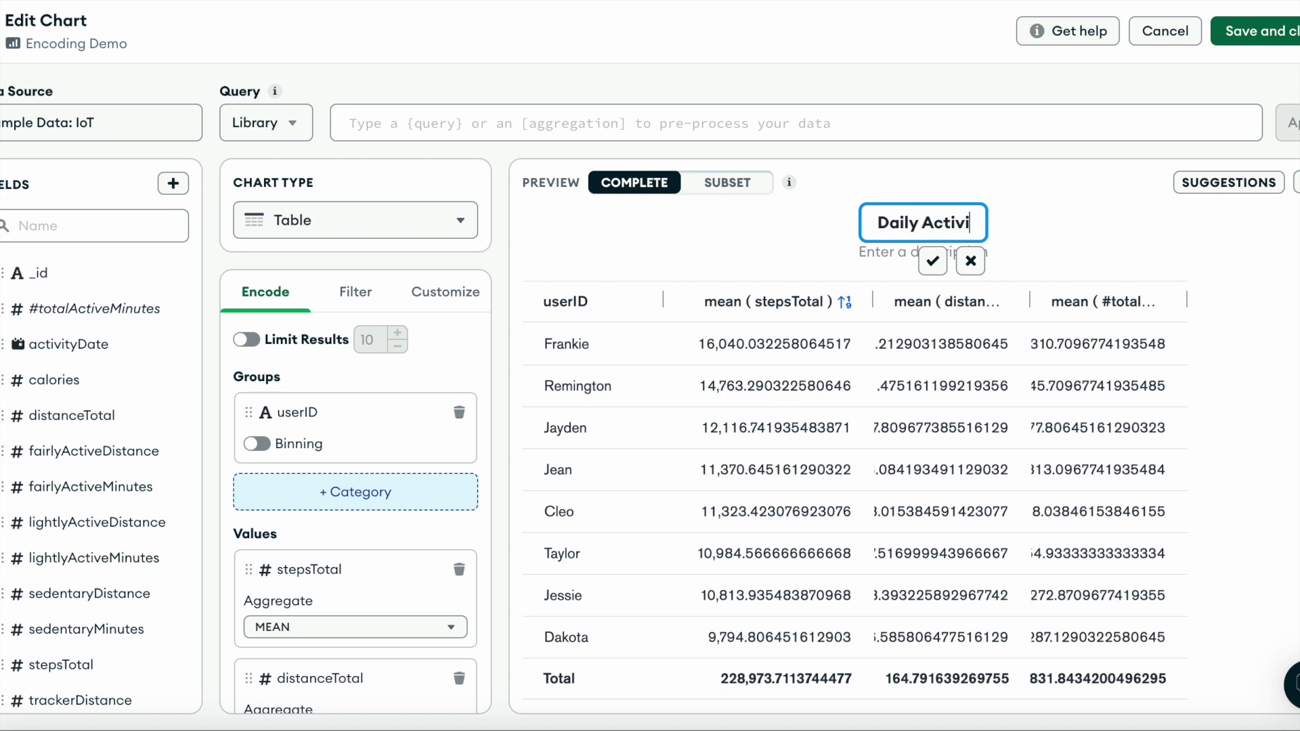
type("ty Stats by User")
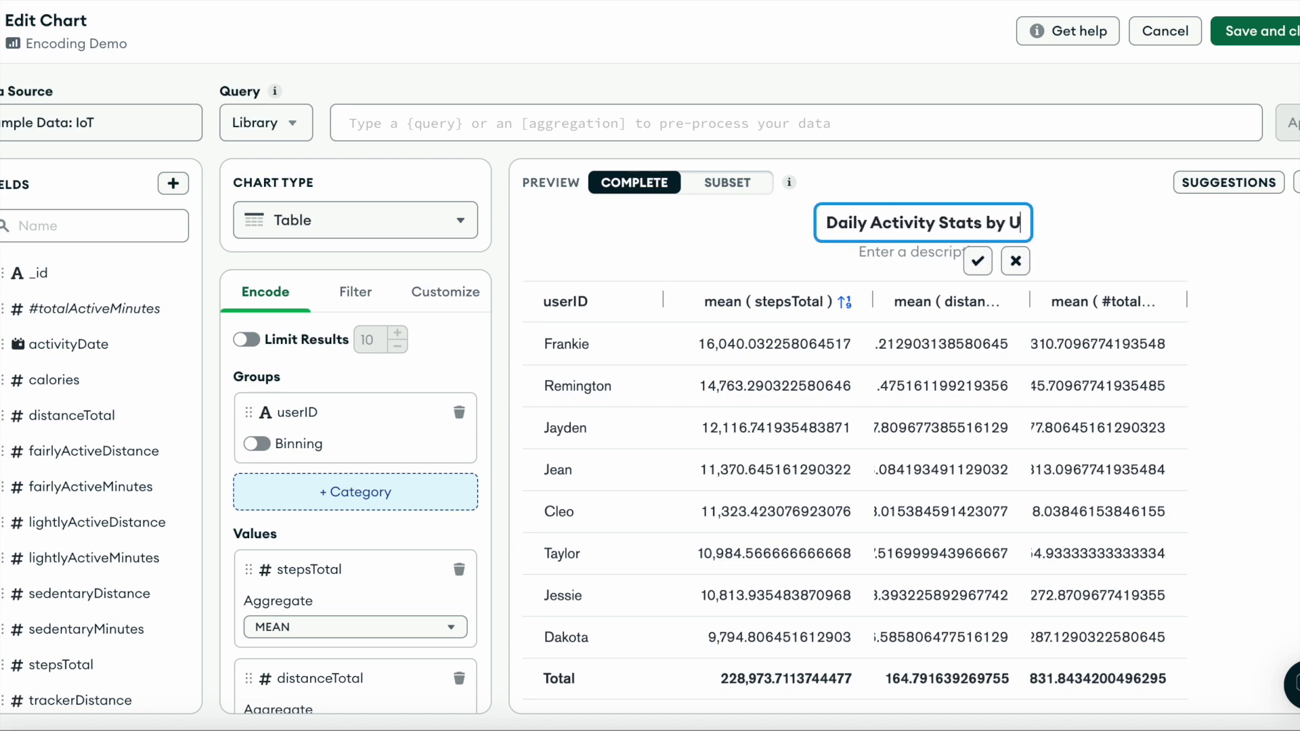
left_click(733, 243)
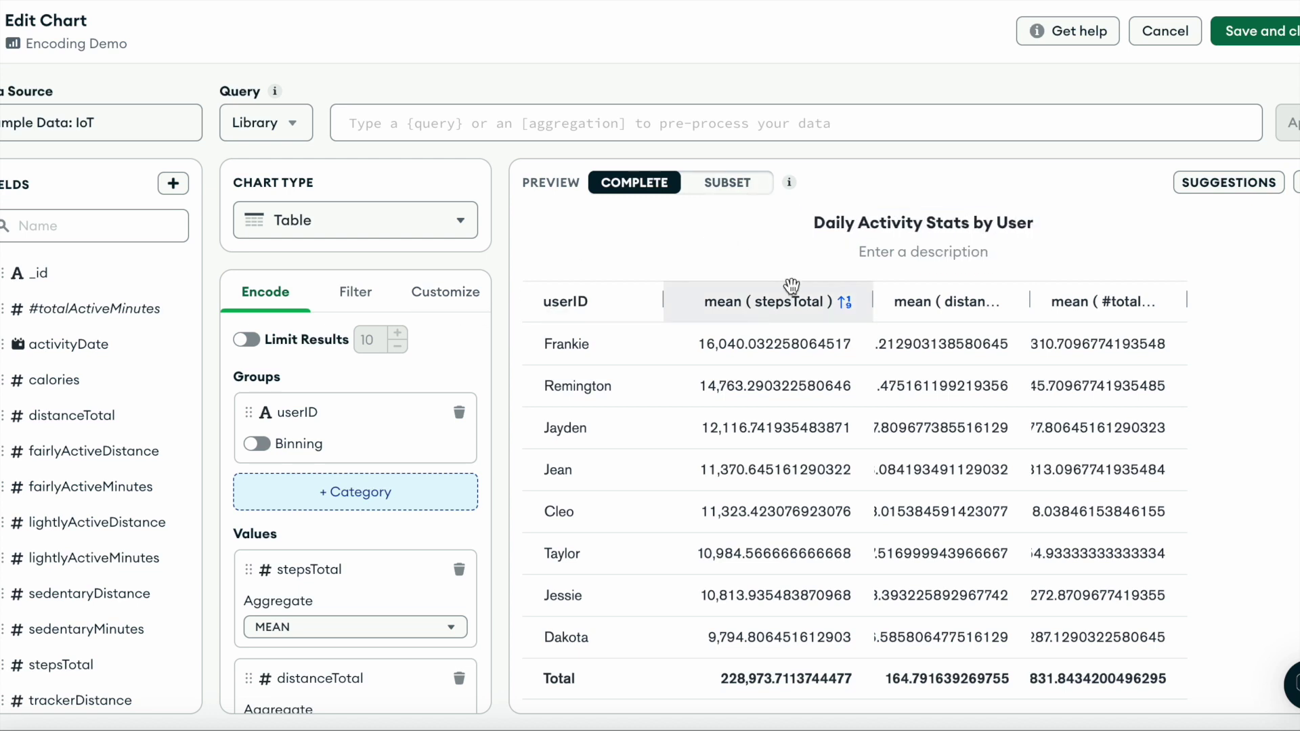
Step: Turn on a label override for the userID field and label it 'User'
left_click(453, 293)
left_click(455, 428)
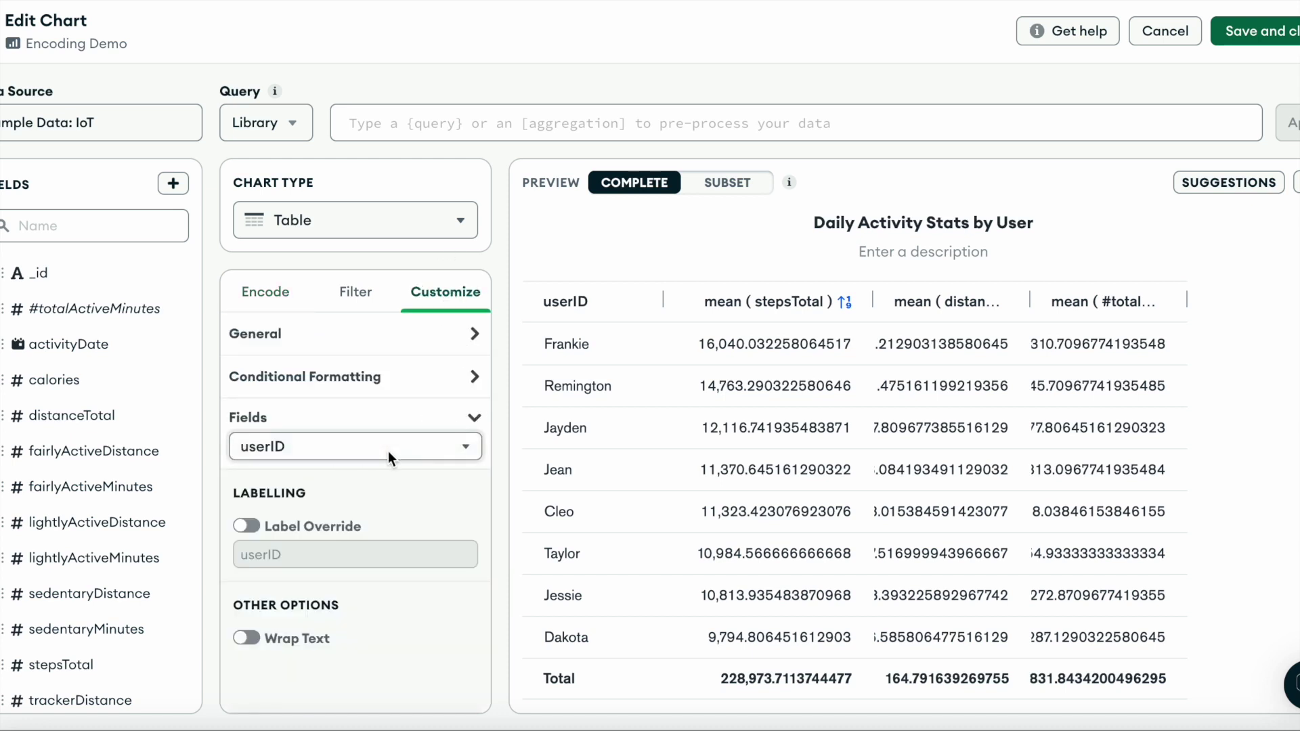
left_click(288, 449)
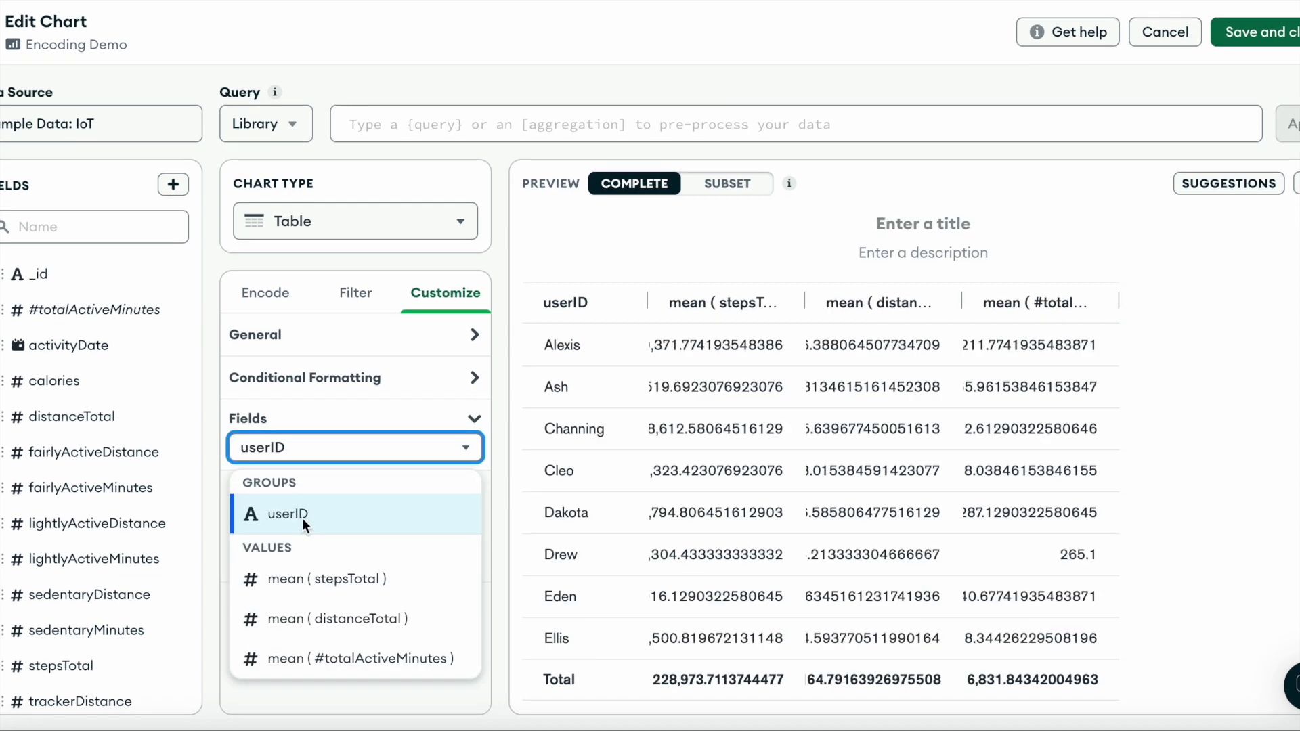
left_click(291, 513)
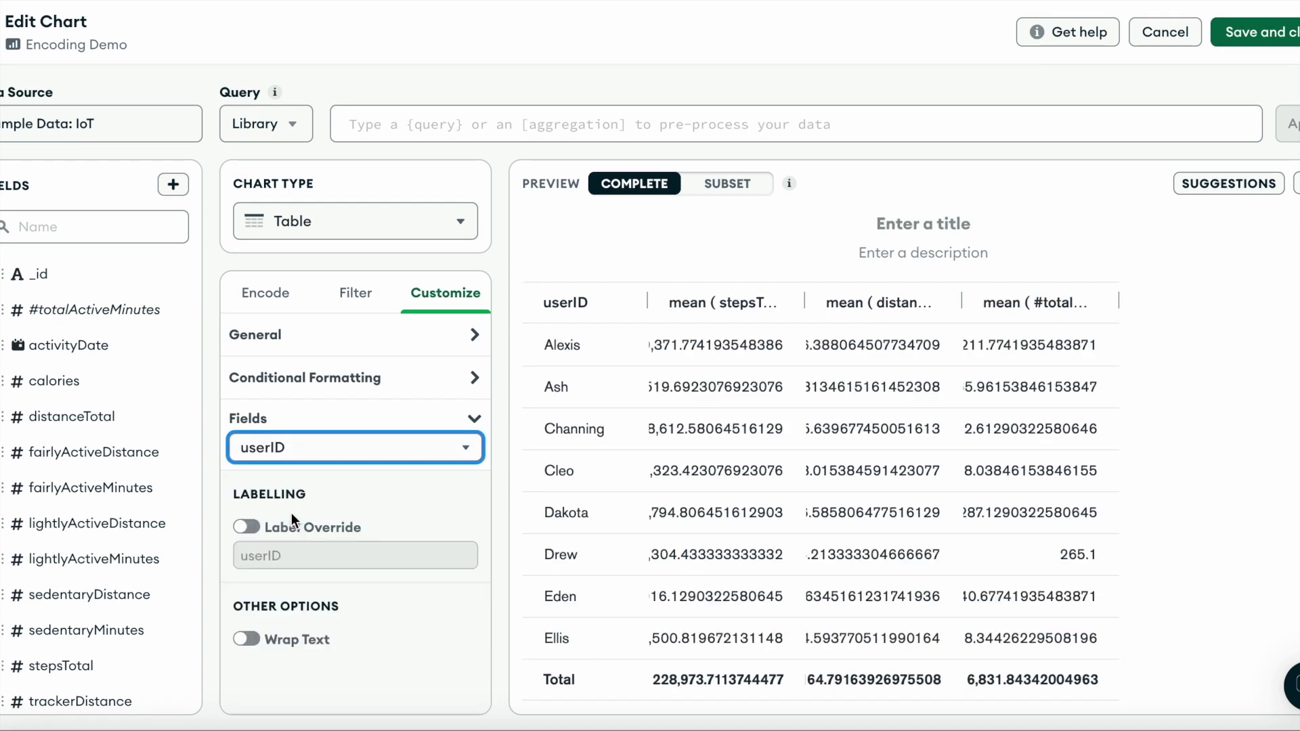
left_click(256, 530)
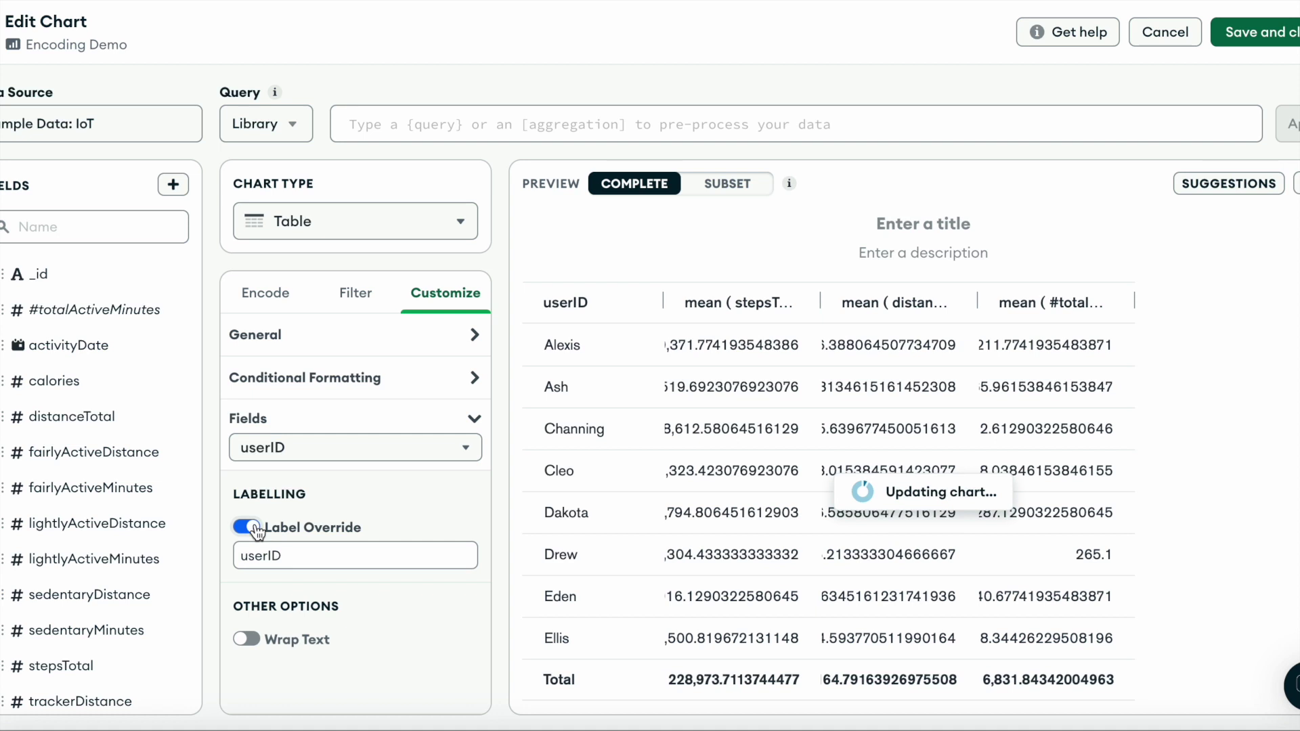
double_click(264, 555)
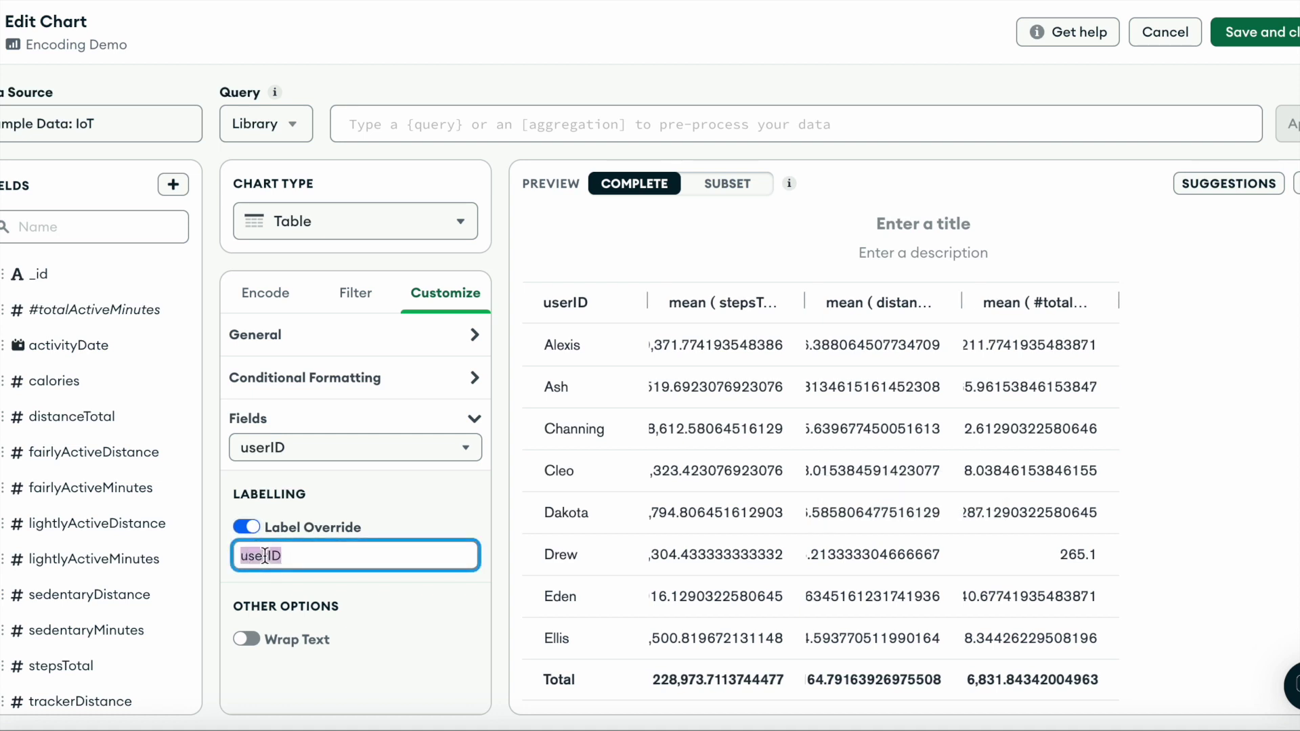
type("Us")
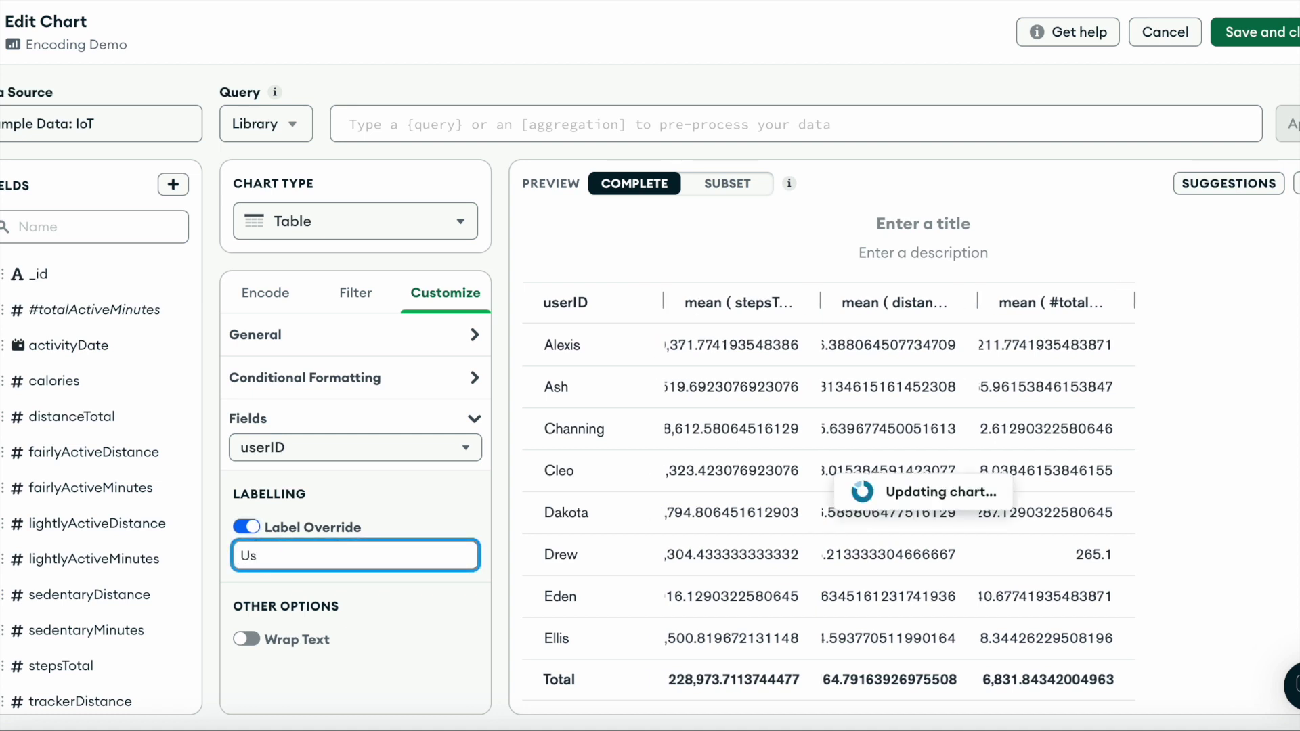
type("er")
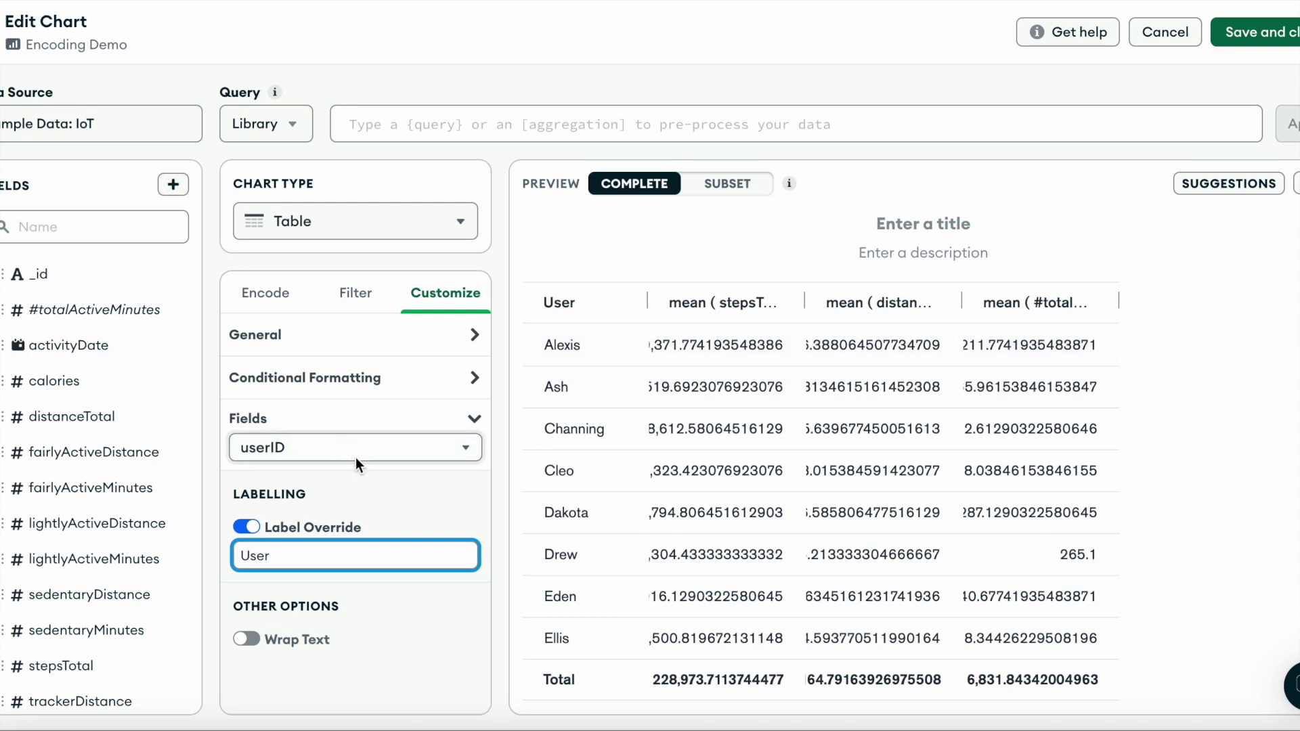
left_click(292, 450)
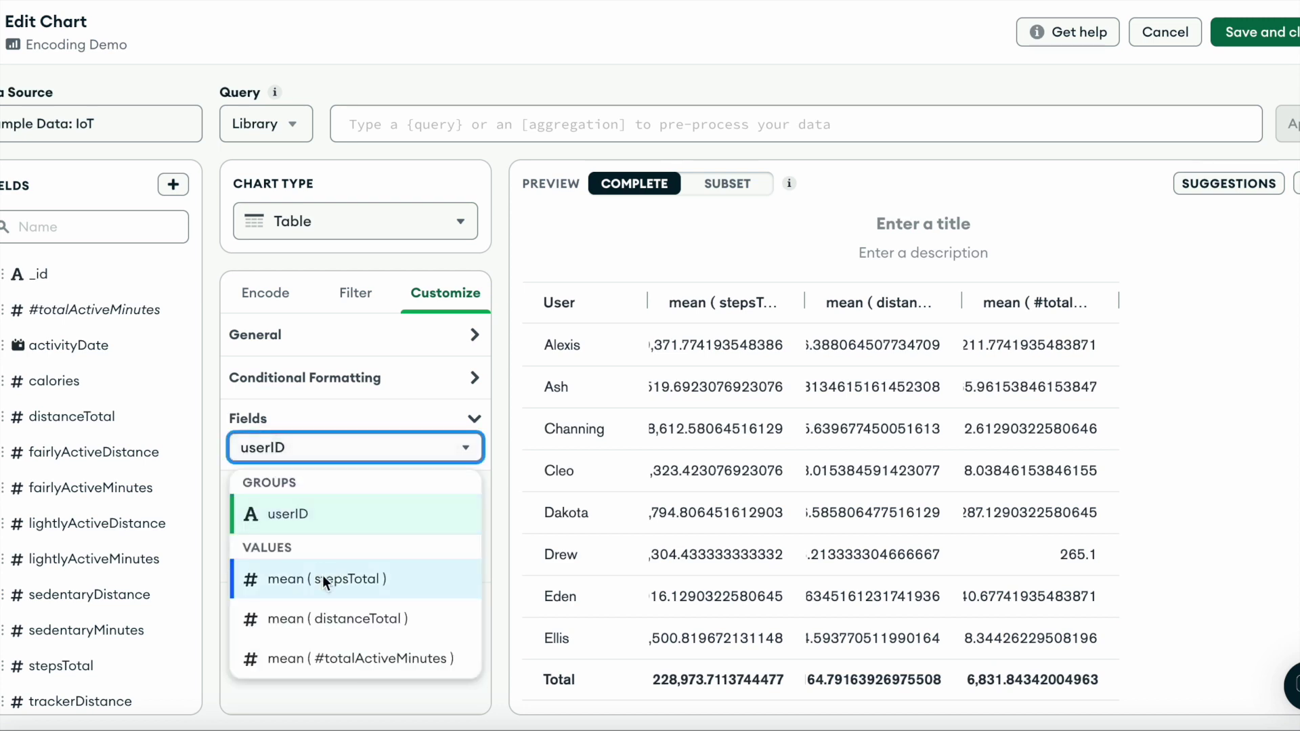
Step: Turn on a label override for the mean stepsTotal field and label it 'Steps'
left_click(347, 578)
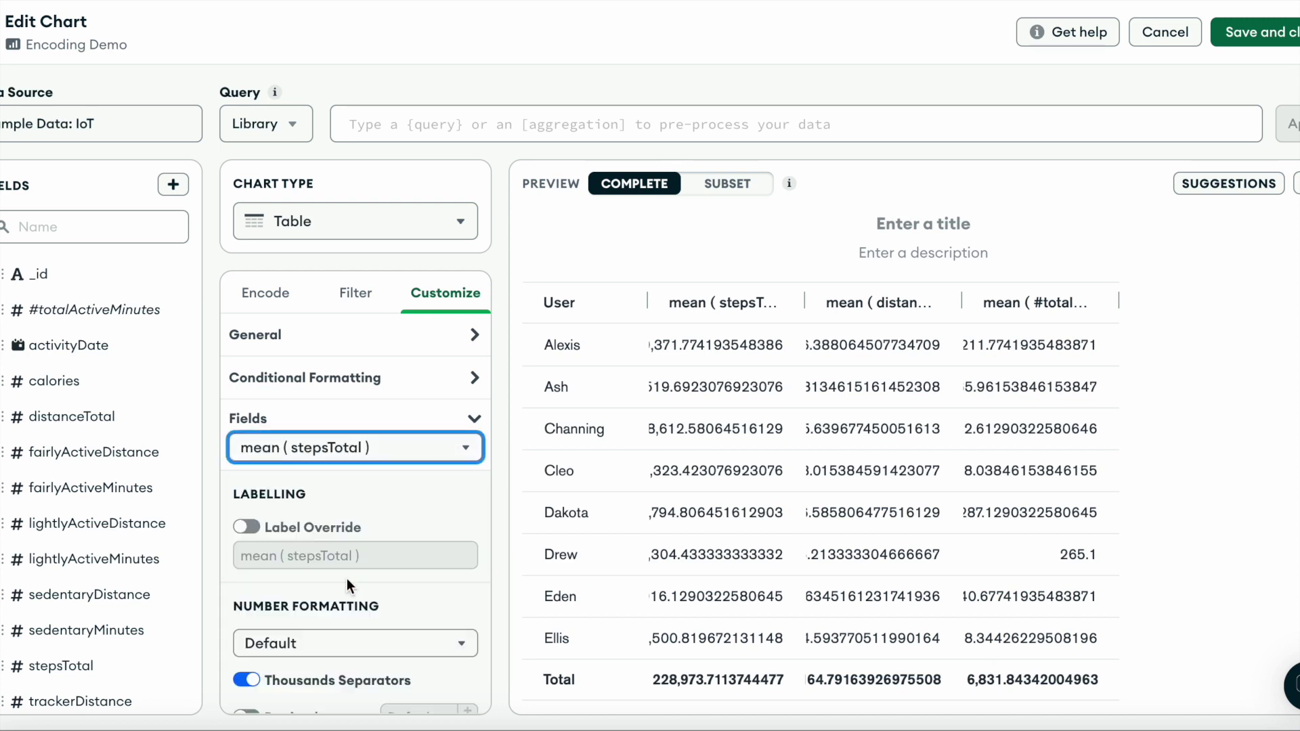
left_click(249, 528)
triple_click(293, 554)
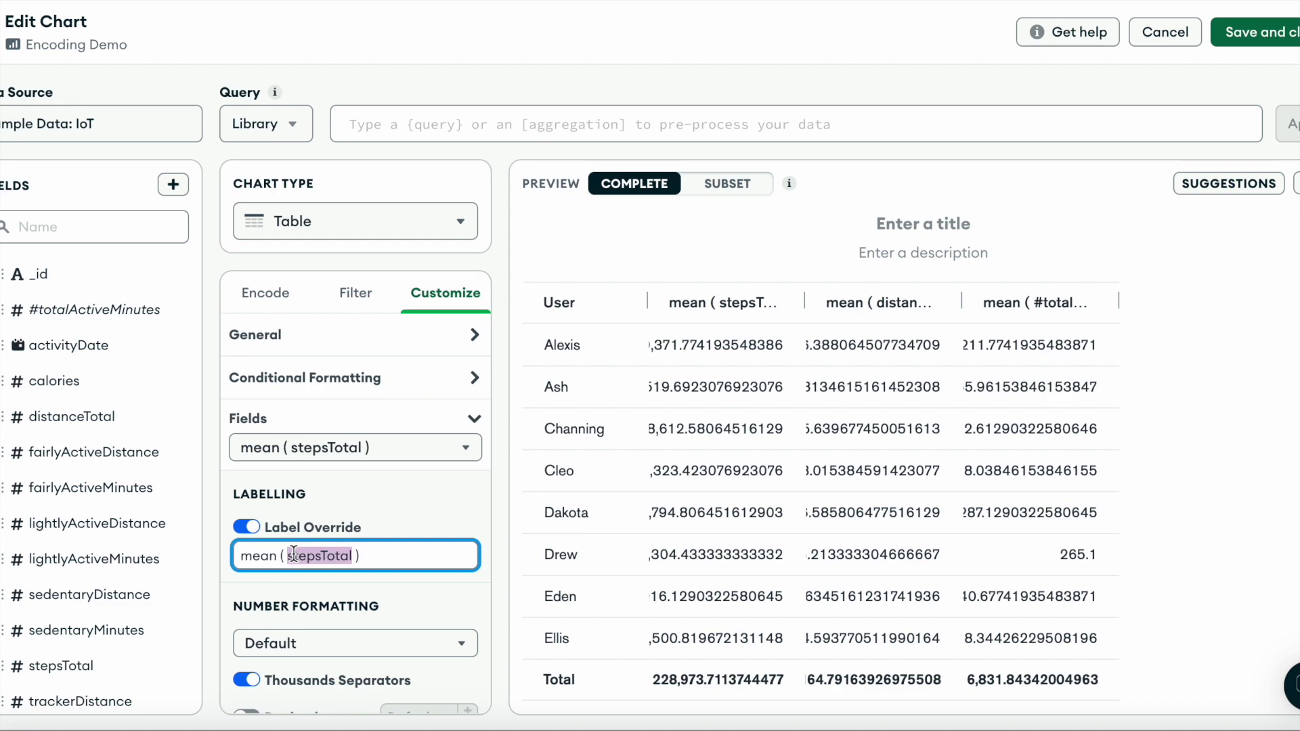
type("S")
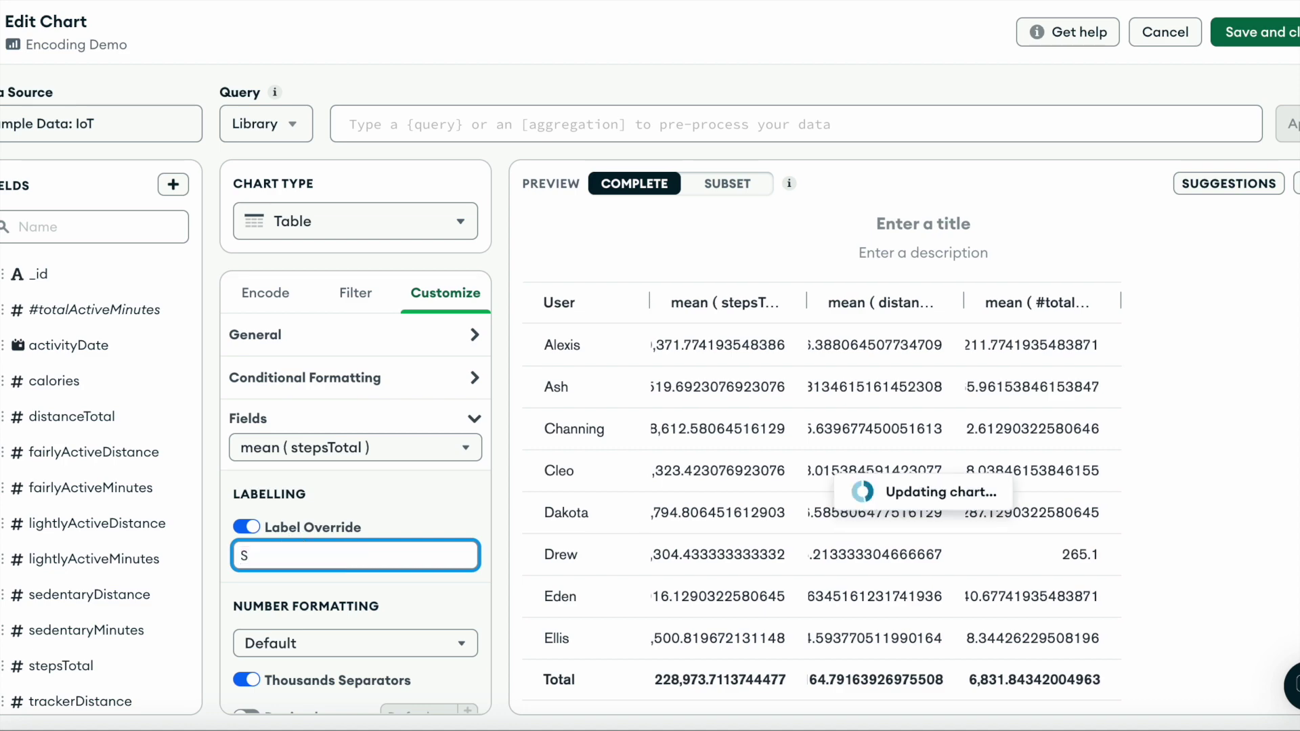
type("tep")
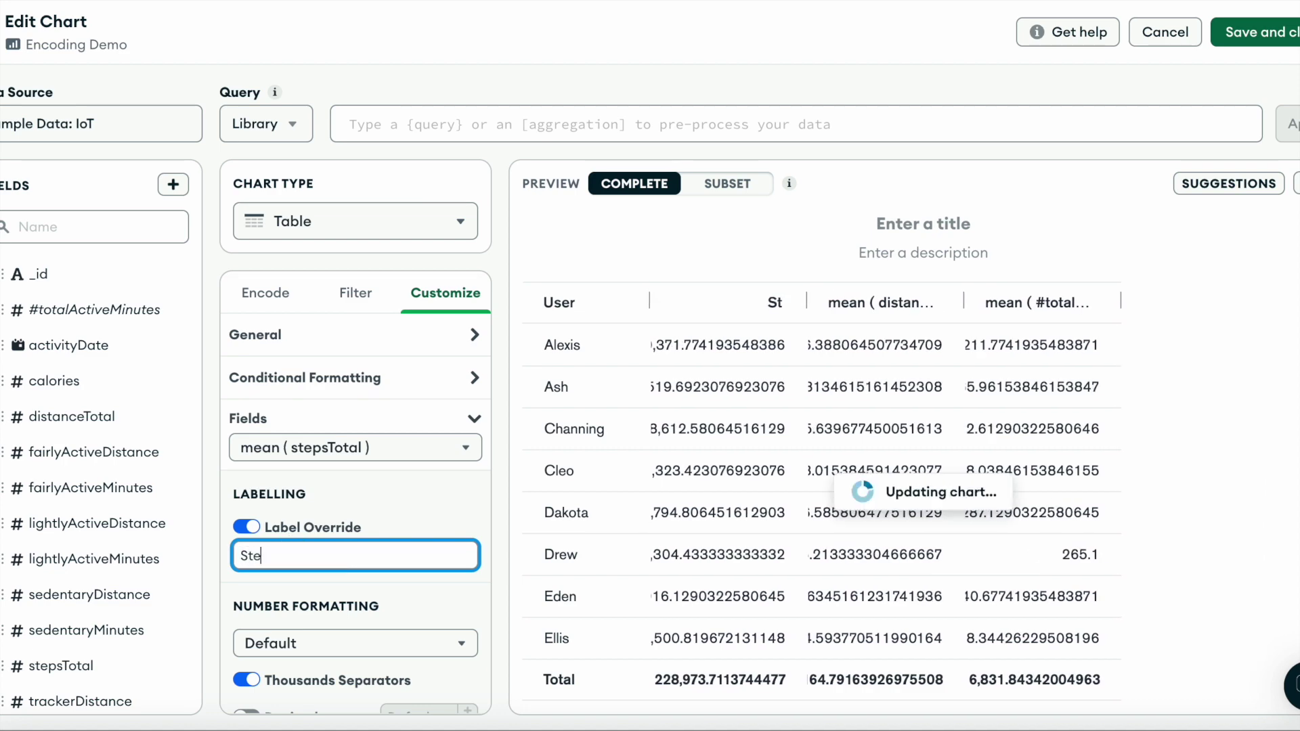
type("s")
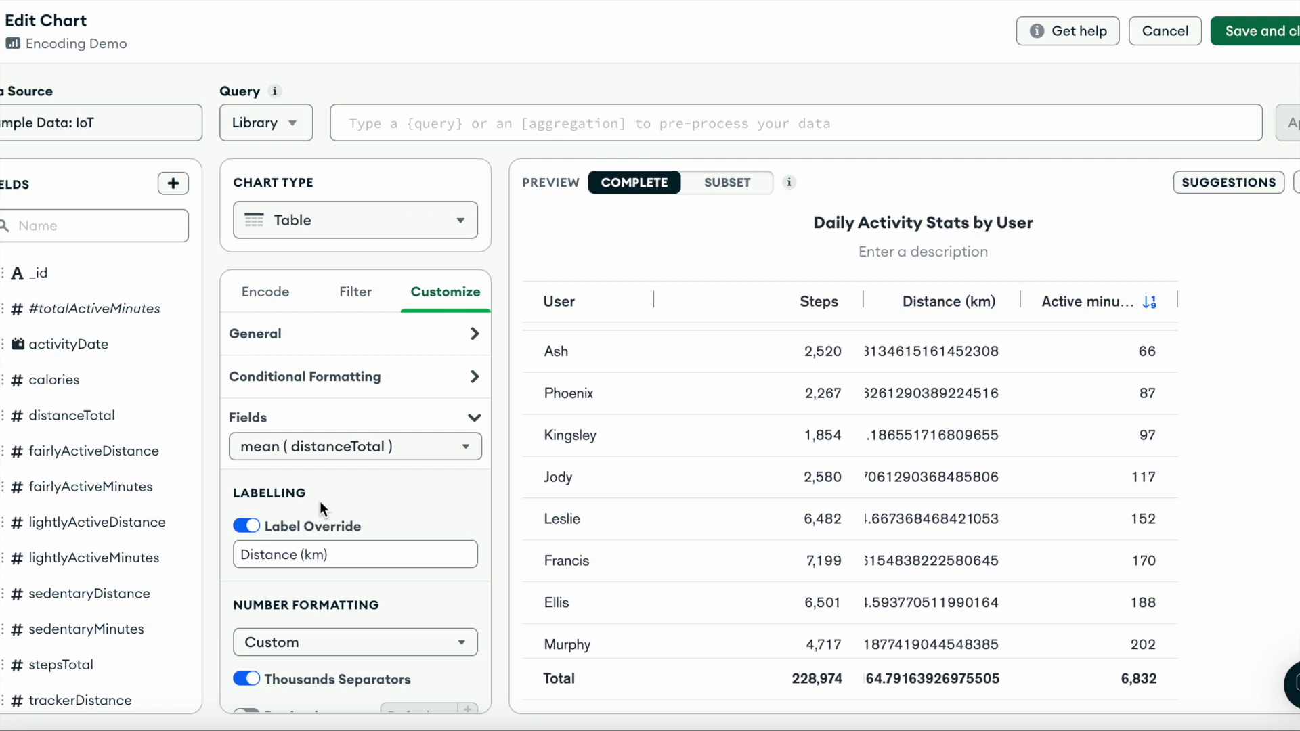
Step: Enable fixed decimals on the mean distanceTotal field, settling on 2 places
scroll(319, 501, "down", 1)
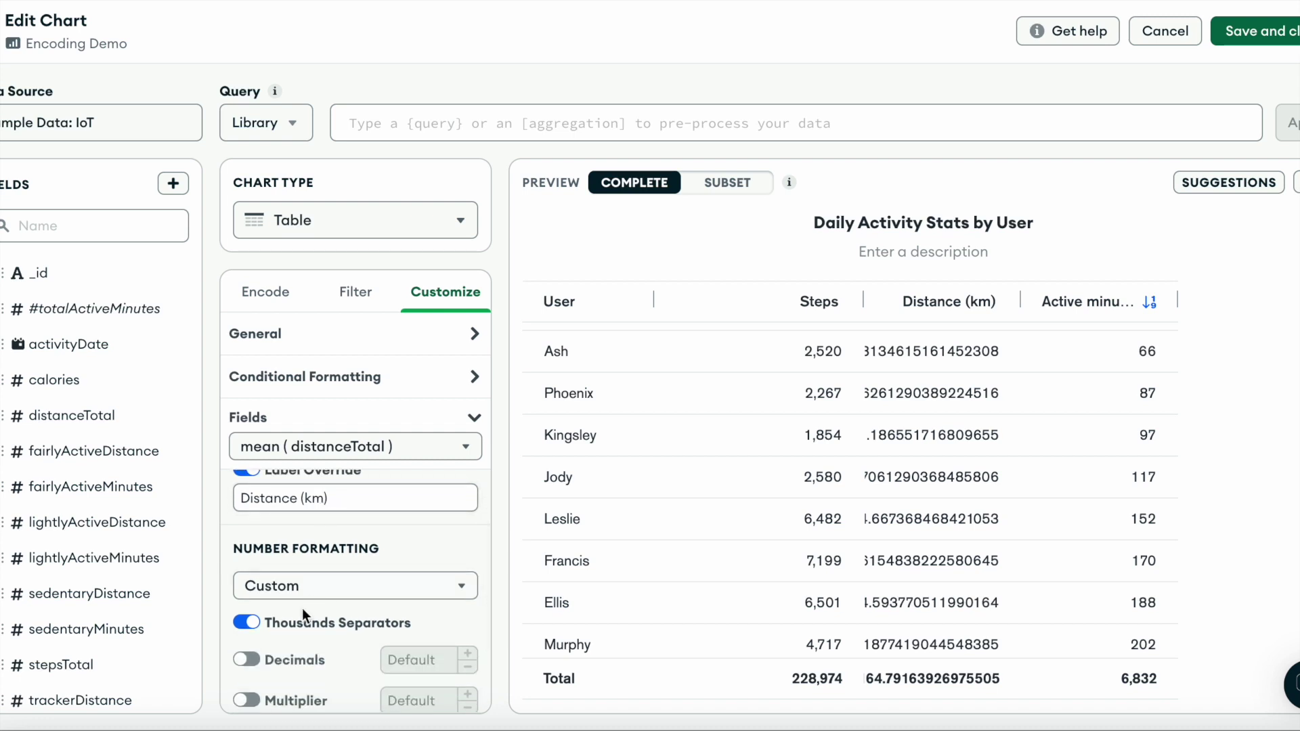
left_click(247, 661)
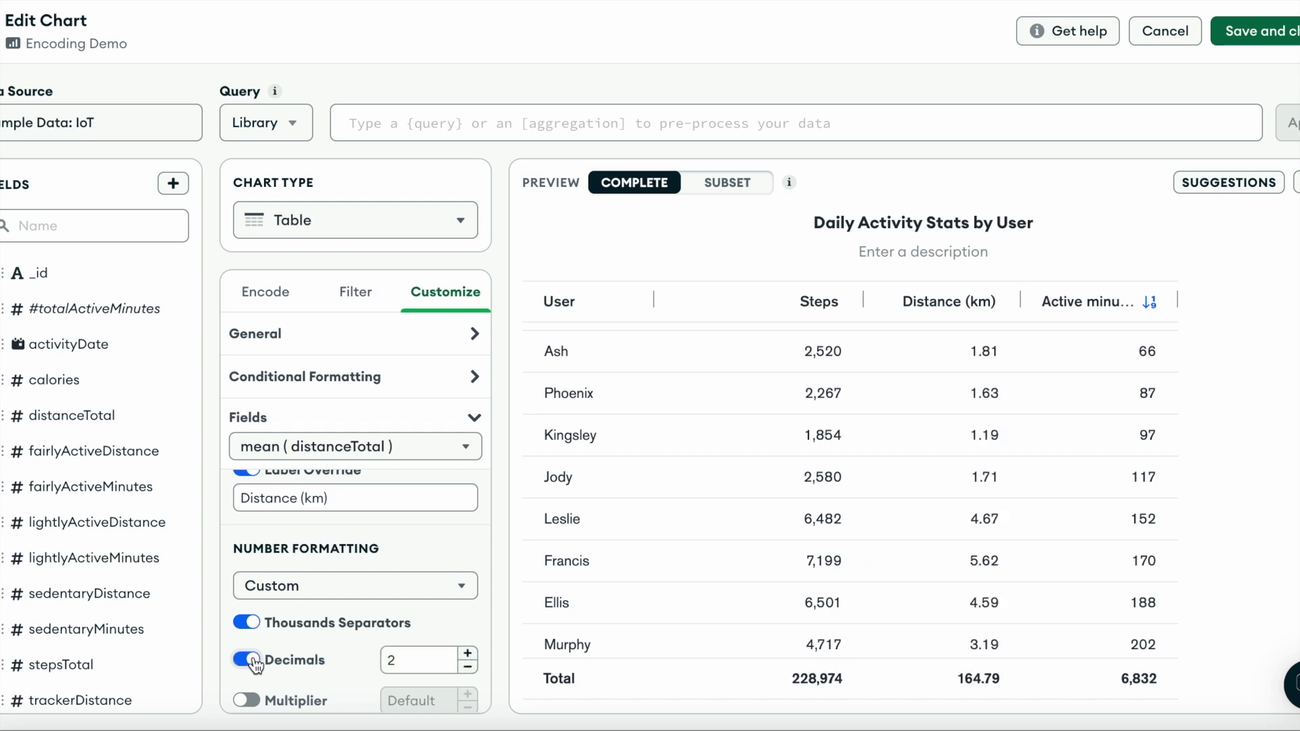
left_click(468, 653)
left_click(468, 654)
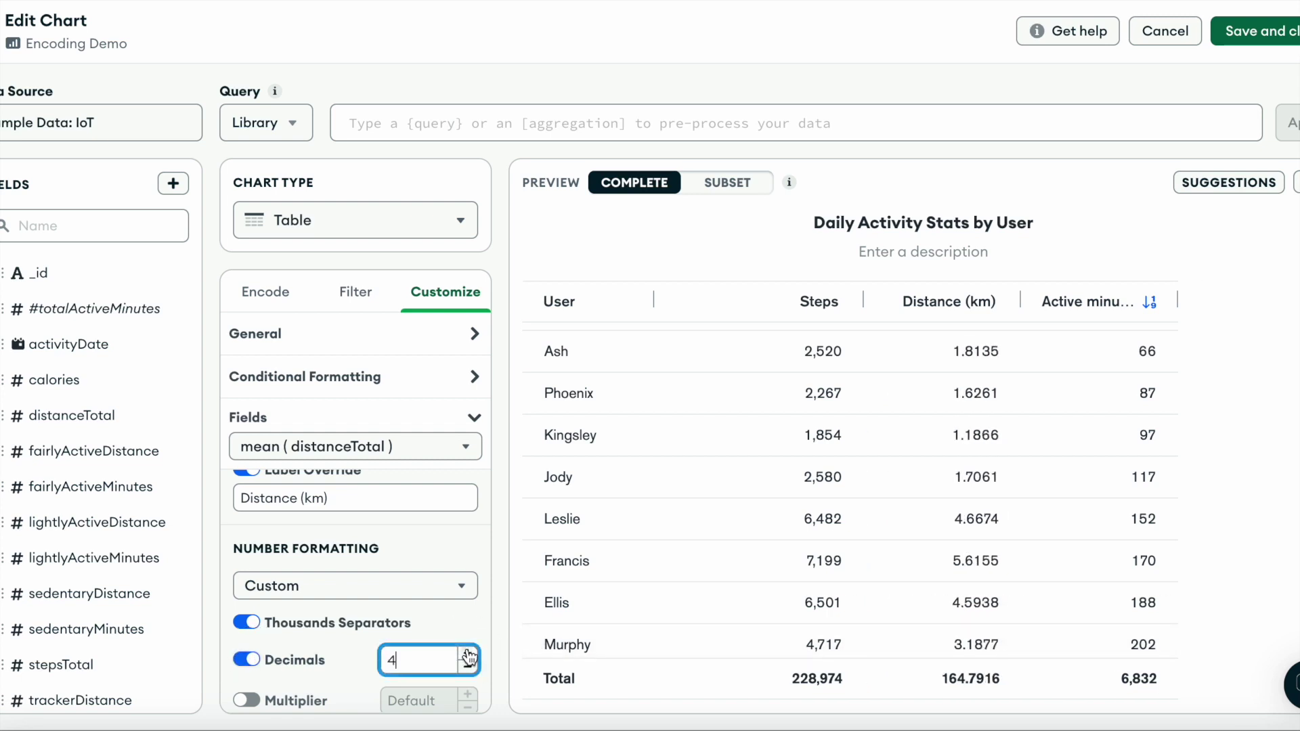
left_click(467, 668)
left_click(467, 668)
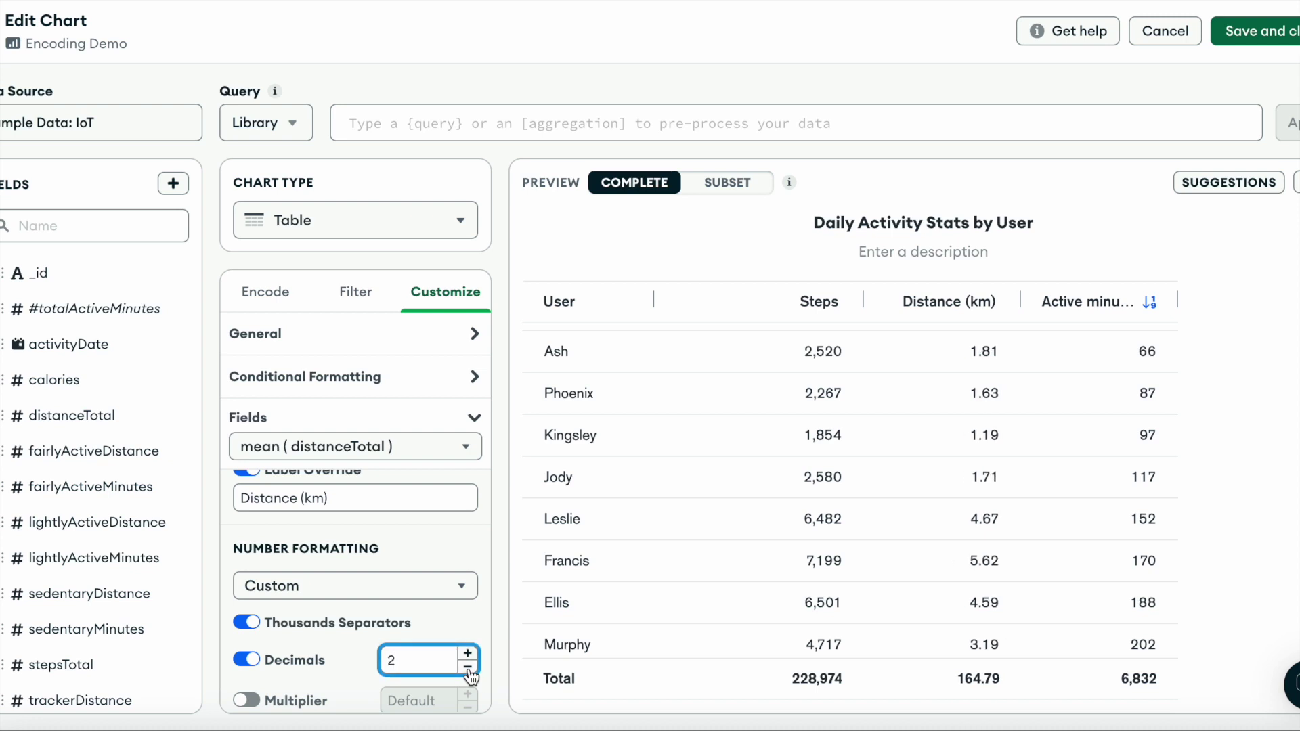
left_click(467, 669)
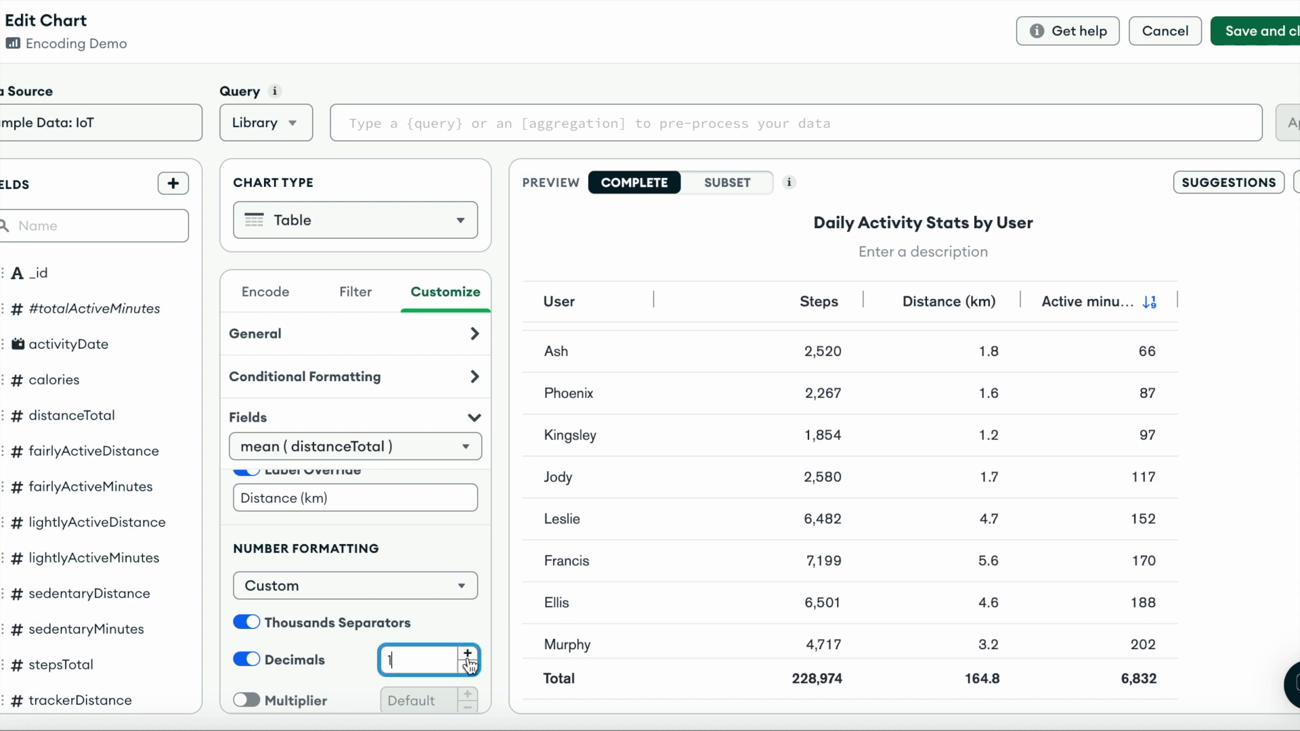
left_click(468, 654)
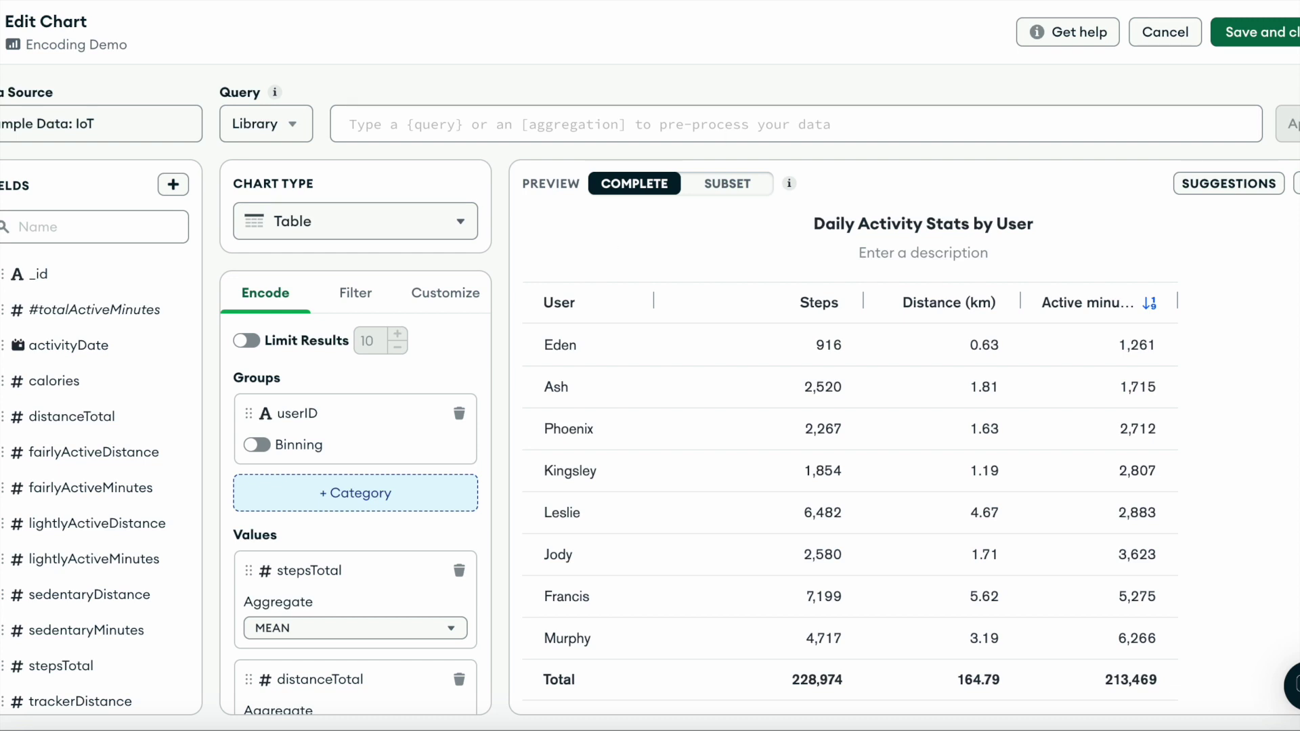
Step: Save and close the Daily Activity Stats by User chart
left_click(1266, 38)
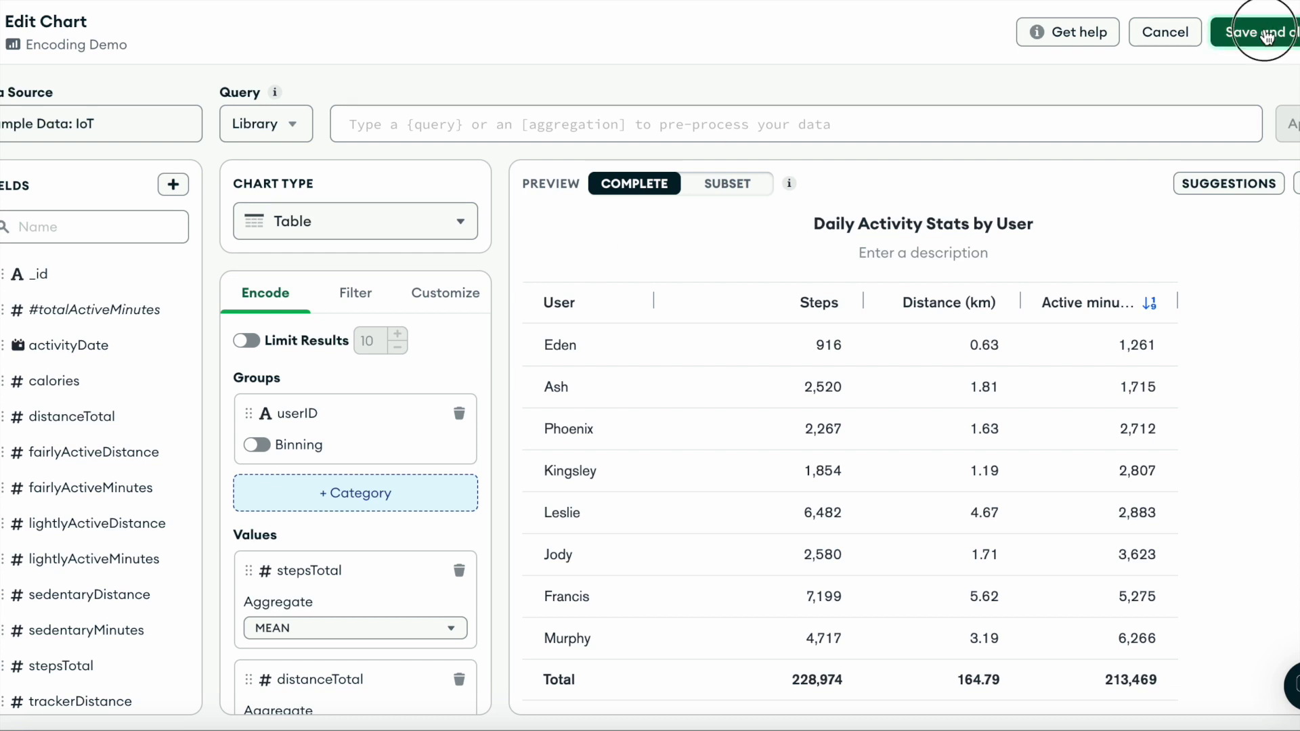